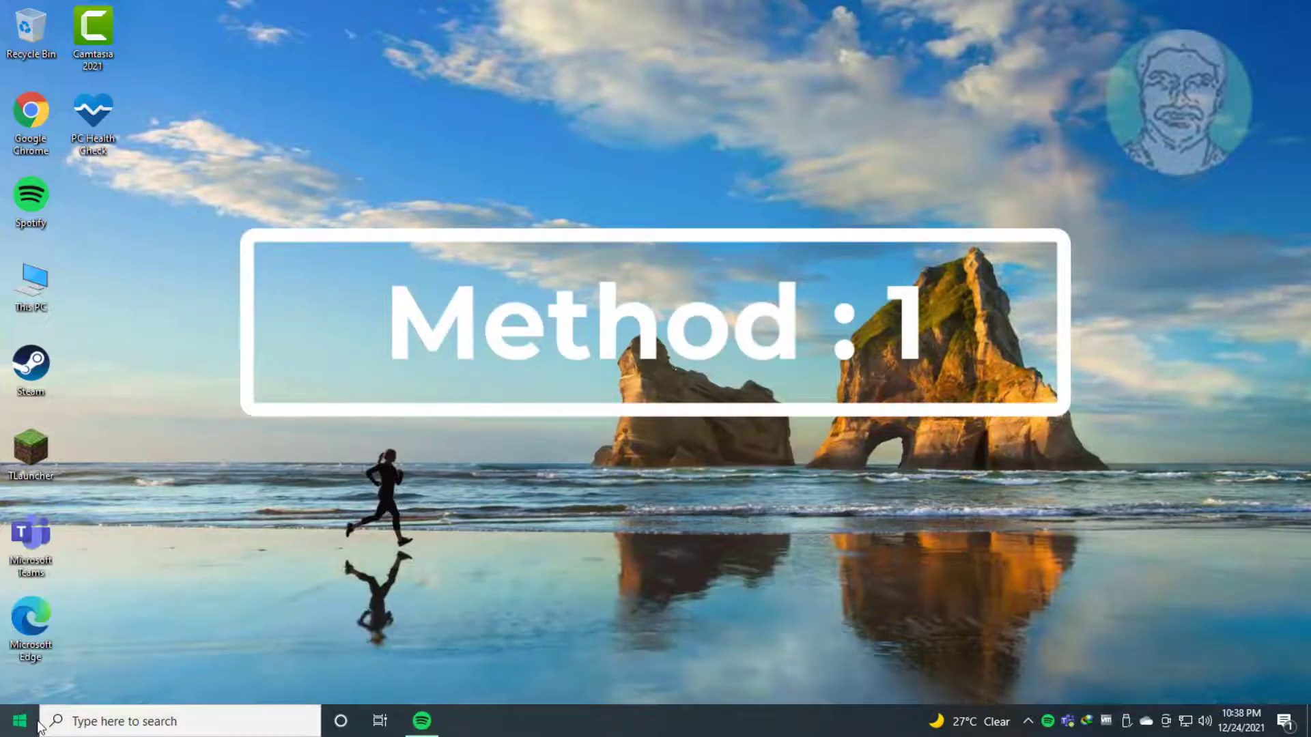
# Step: Open the Start menu to get to the Settings gear
pyautogui.click(19, 721)
# Step: Go to Settings > Update & Security > Recovery and restart into Advanced startup
pyautogui.click(24, 647)
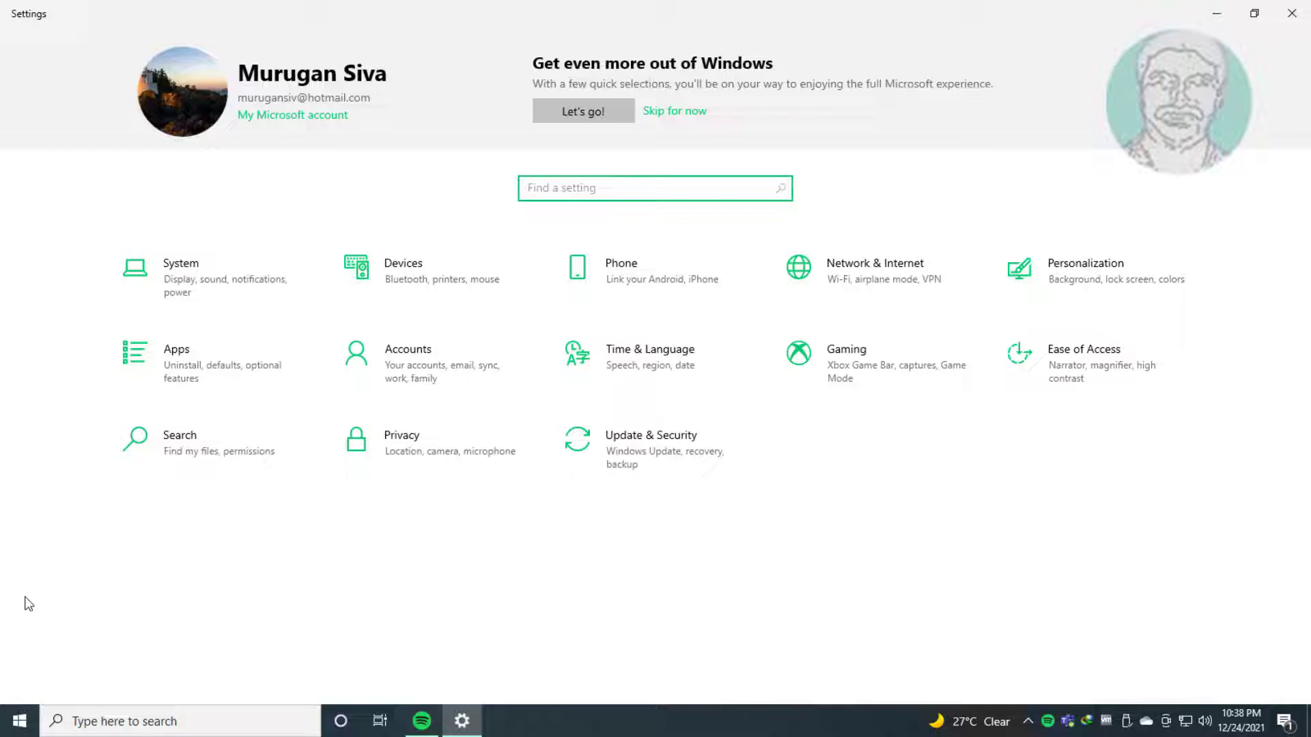
pyautogui.click(618, 476)
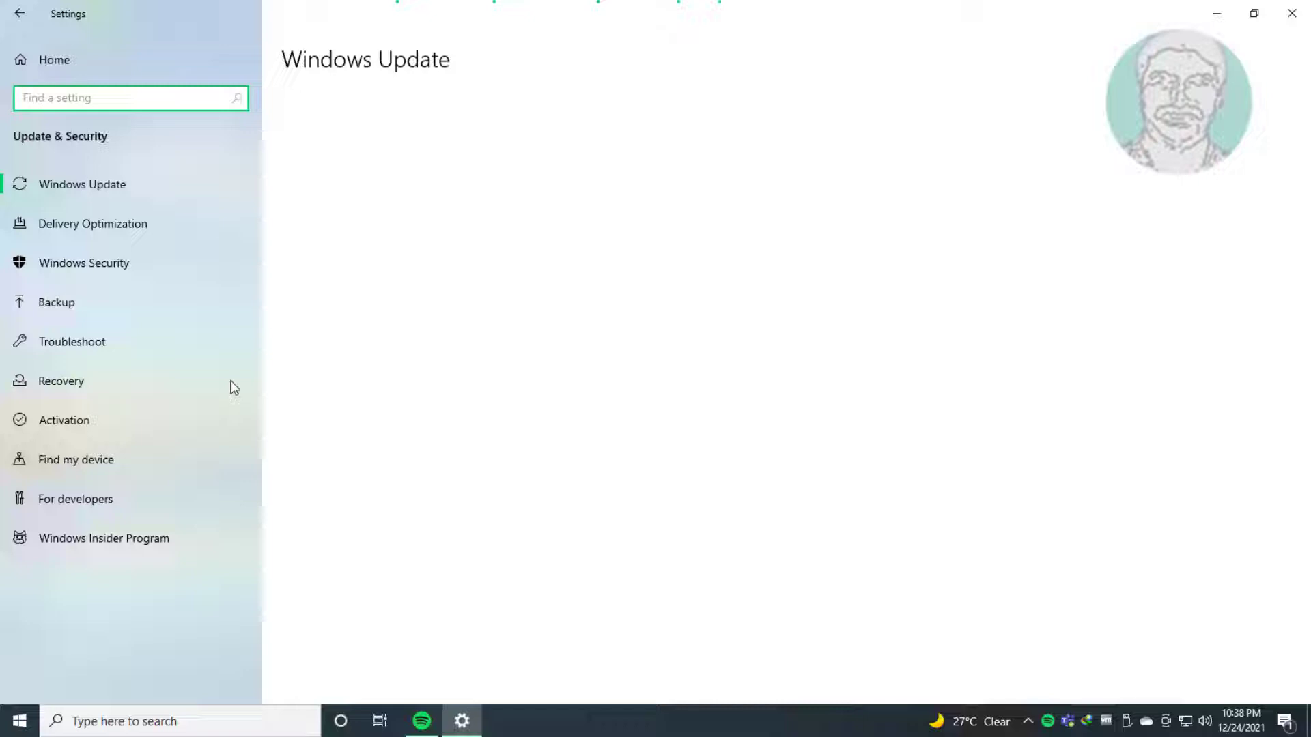
pyautogui.click(80, 386)
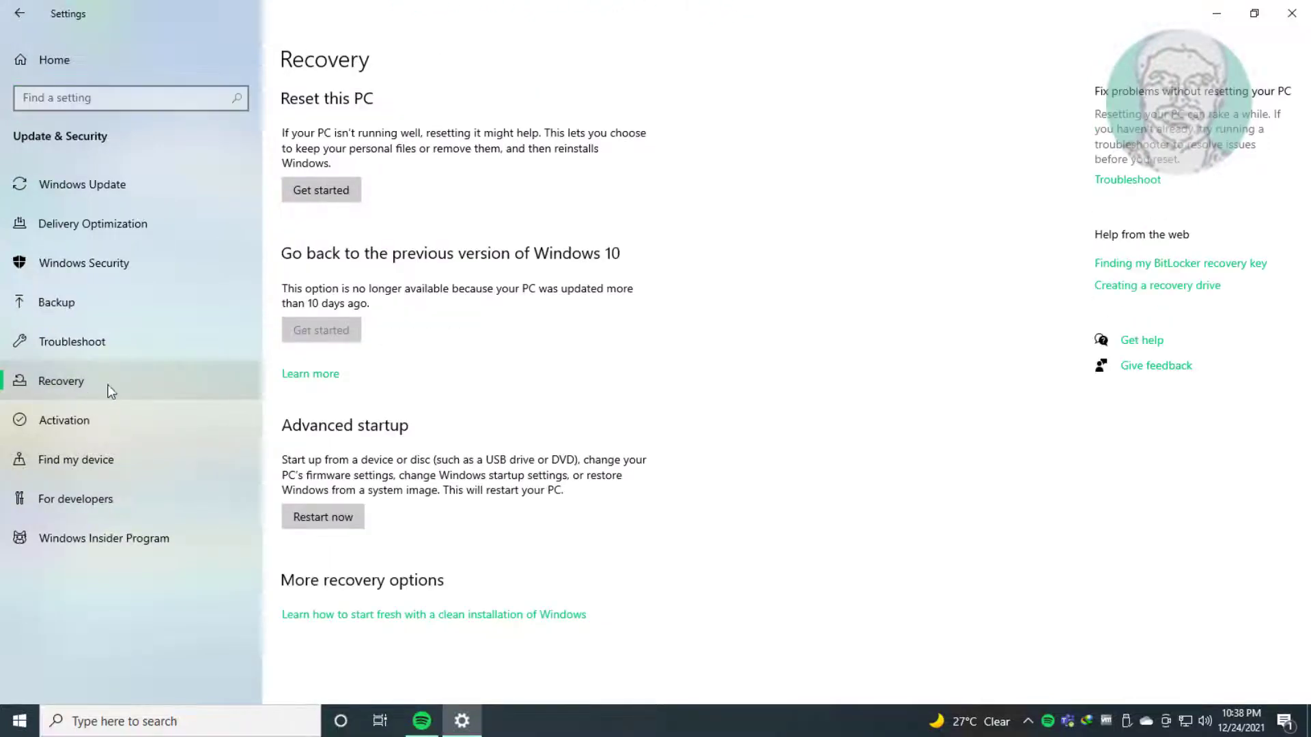
pyautogui.click(355, 518)
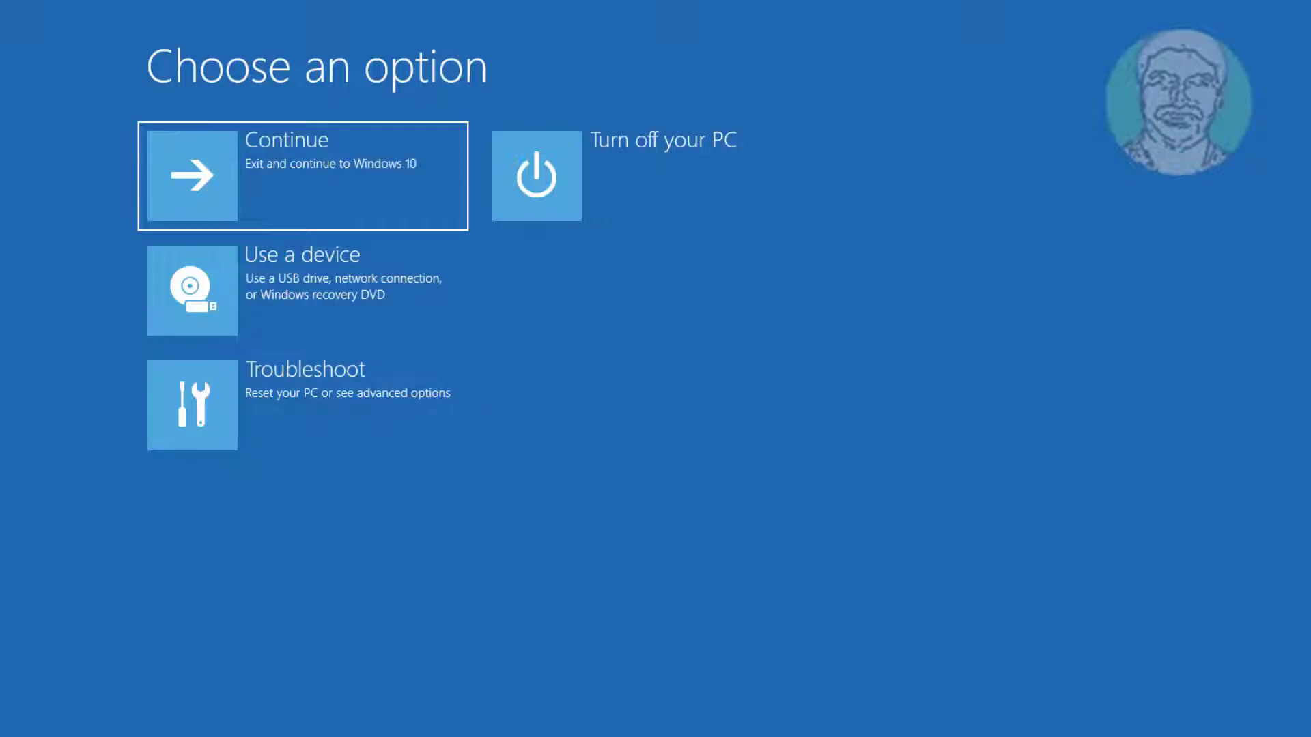
# Step: Go through Troubleshoot > Advanced options > Startup Settings, restart, and pick 4 for Safe Mode
pyautogui.click(309, 399)
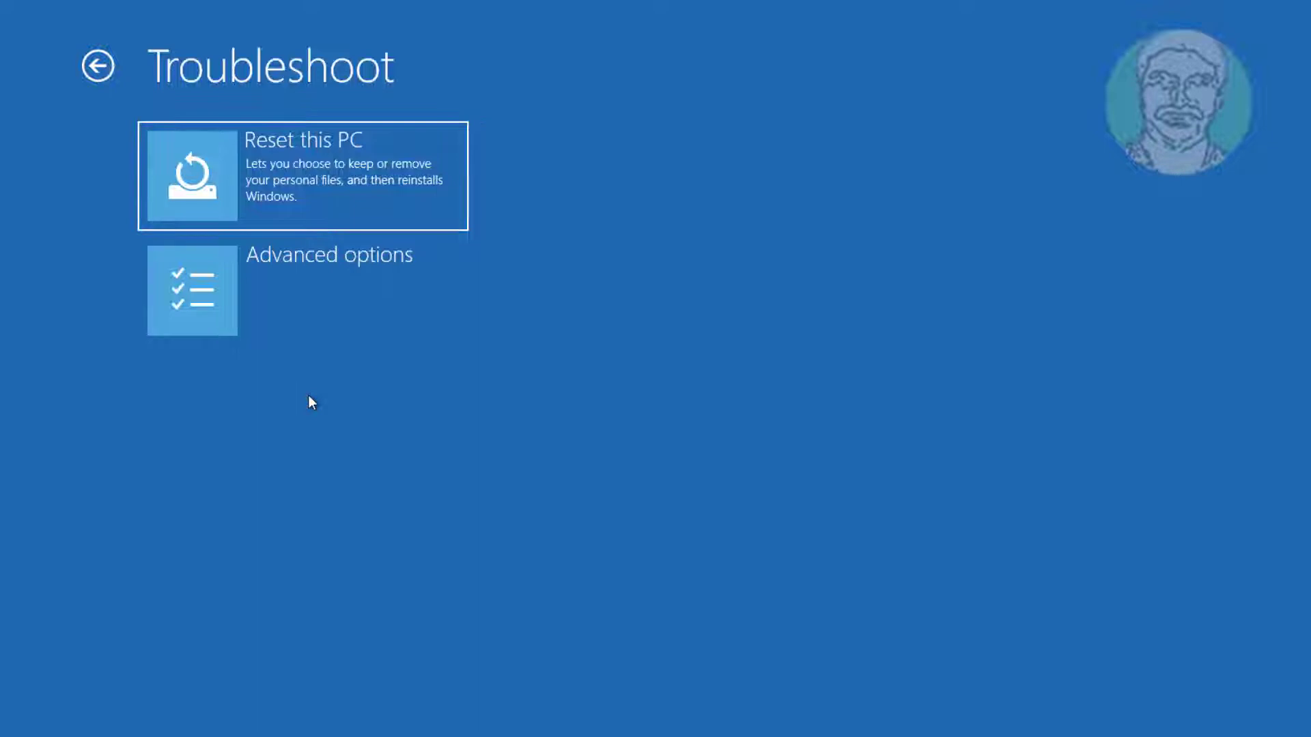
pyautogui.click(315, 298)
pyautogui.click(342, 387)
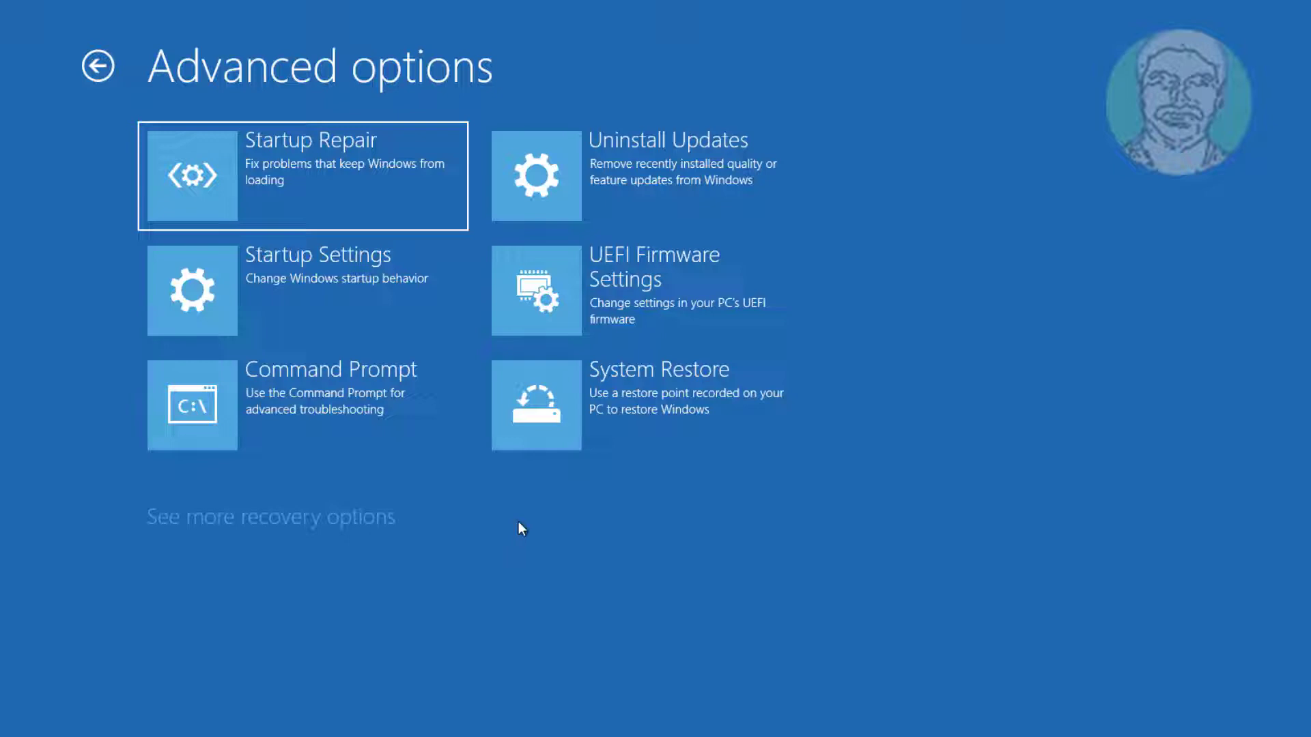
pyautogui.click(332, 284)
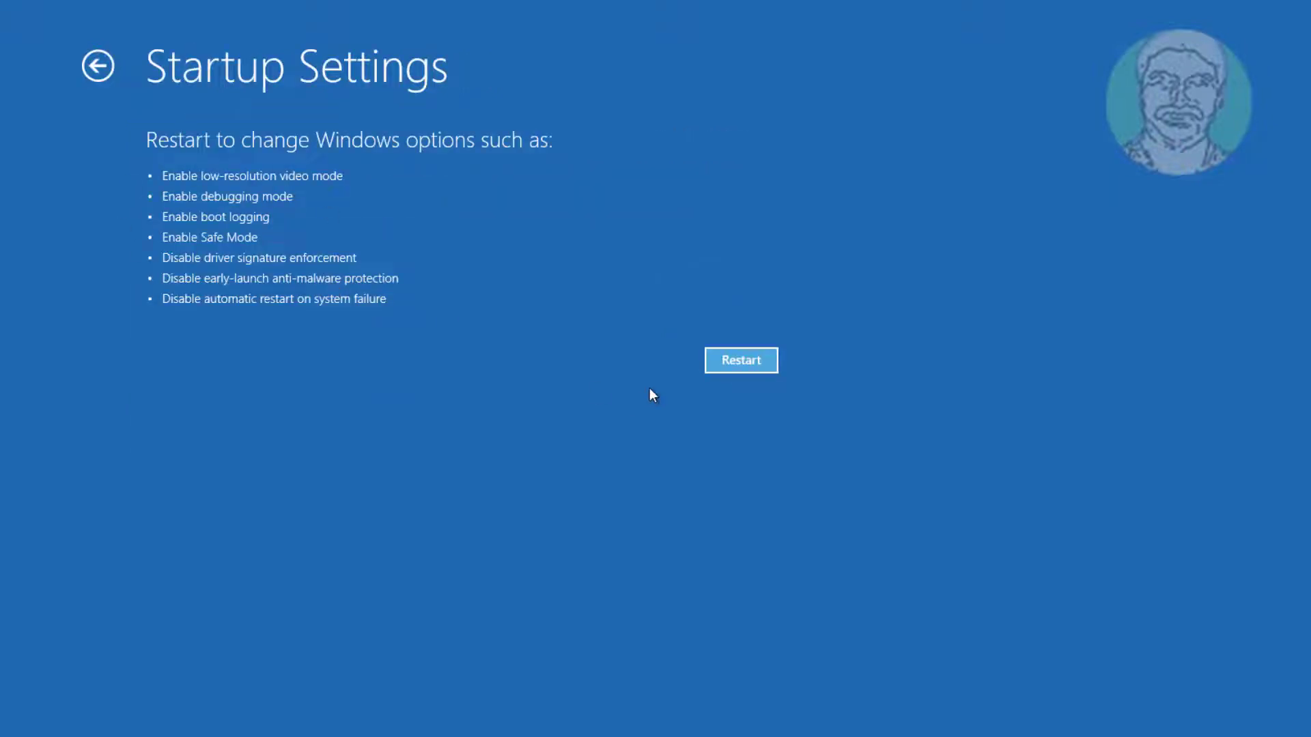
pyautogui.click(766, 355)
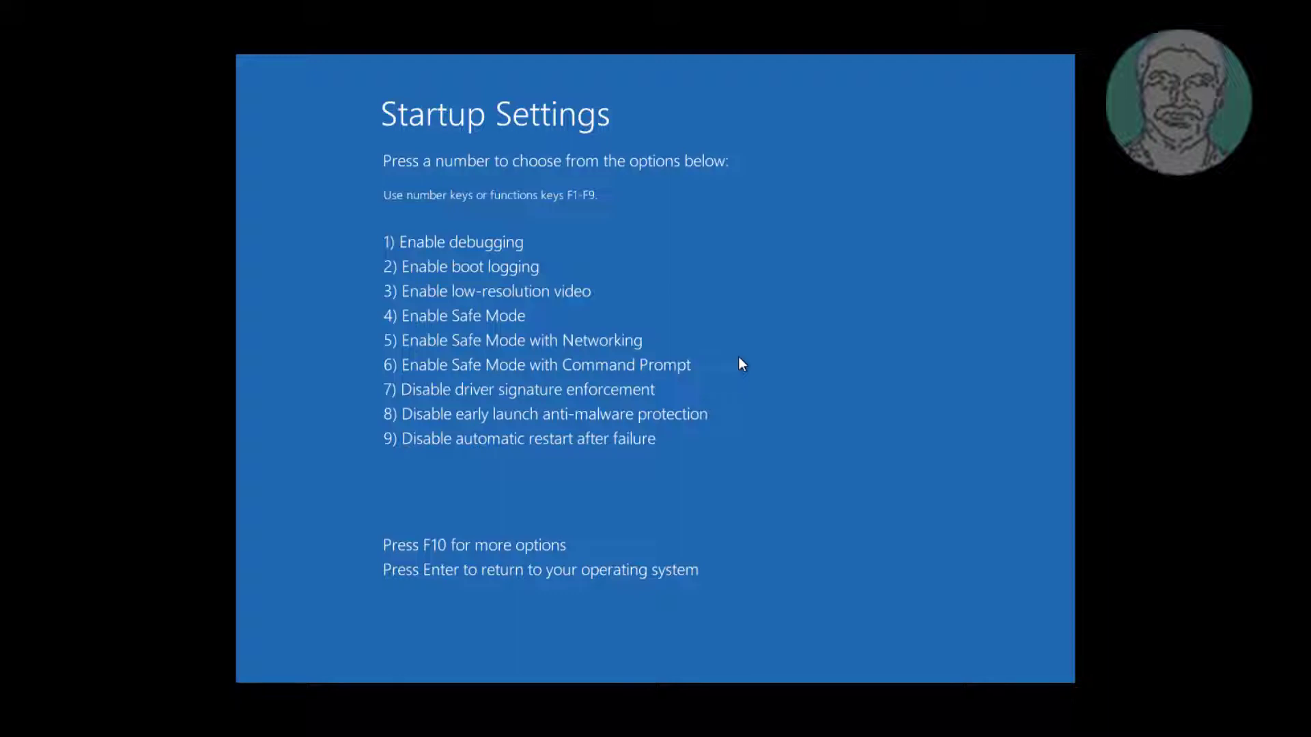
pyautogui.press('4')
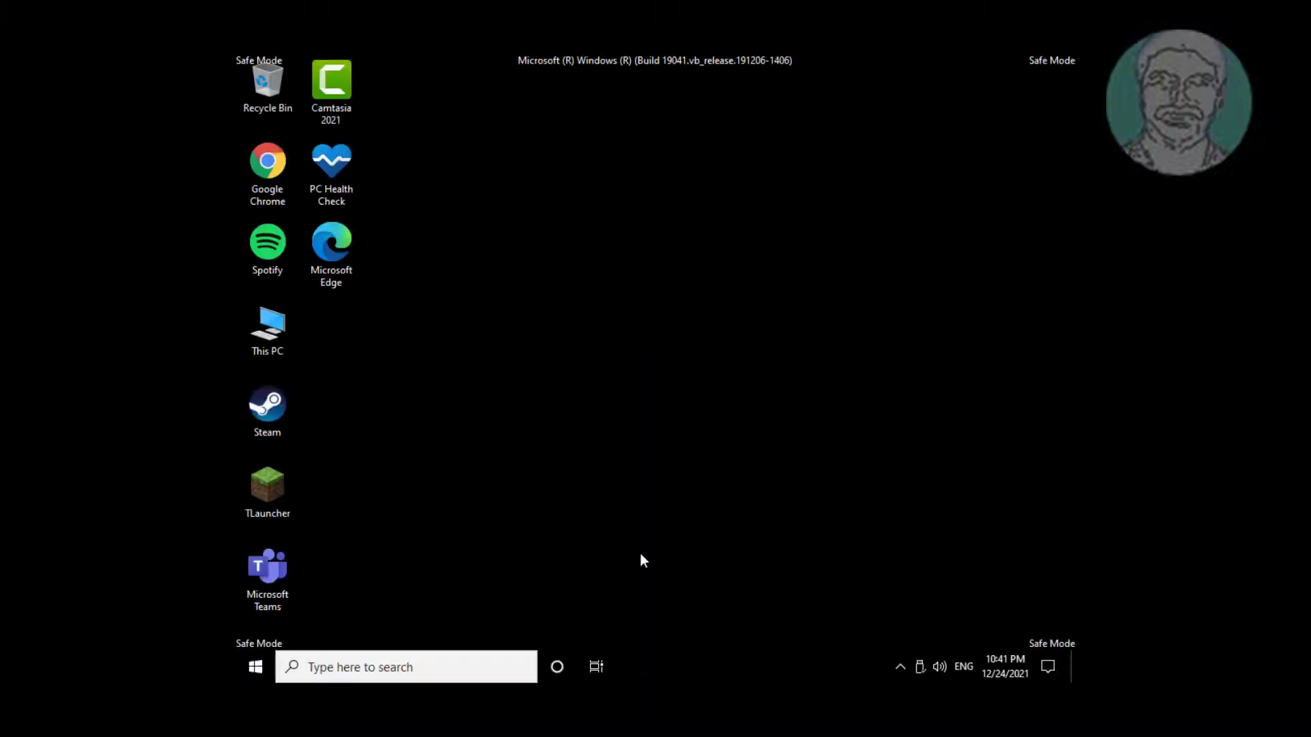
# Step: Search for 'memory diagnostic' and launch Windows Memory Diagnostic
pyautogui.click(382, 669)
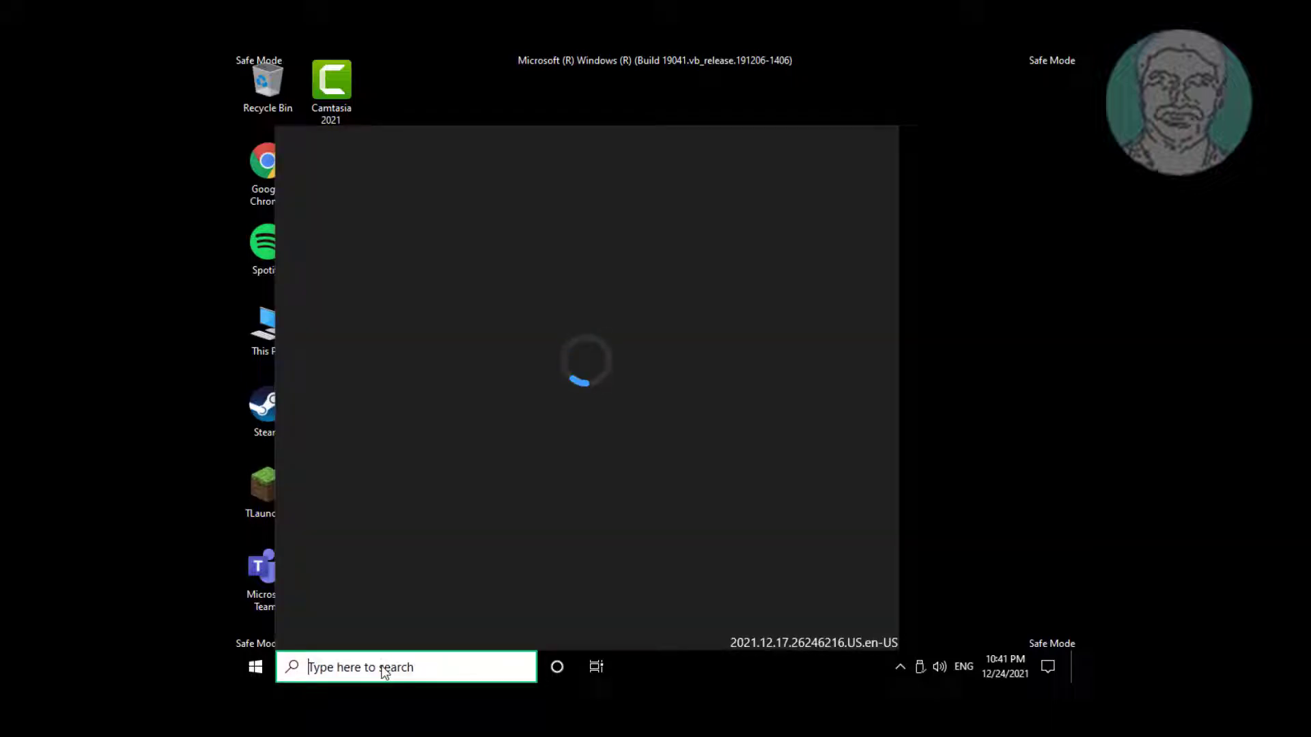
pyautogui.write('memory di')
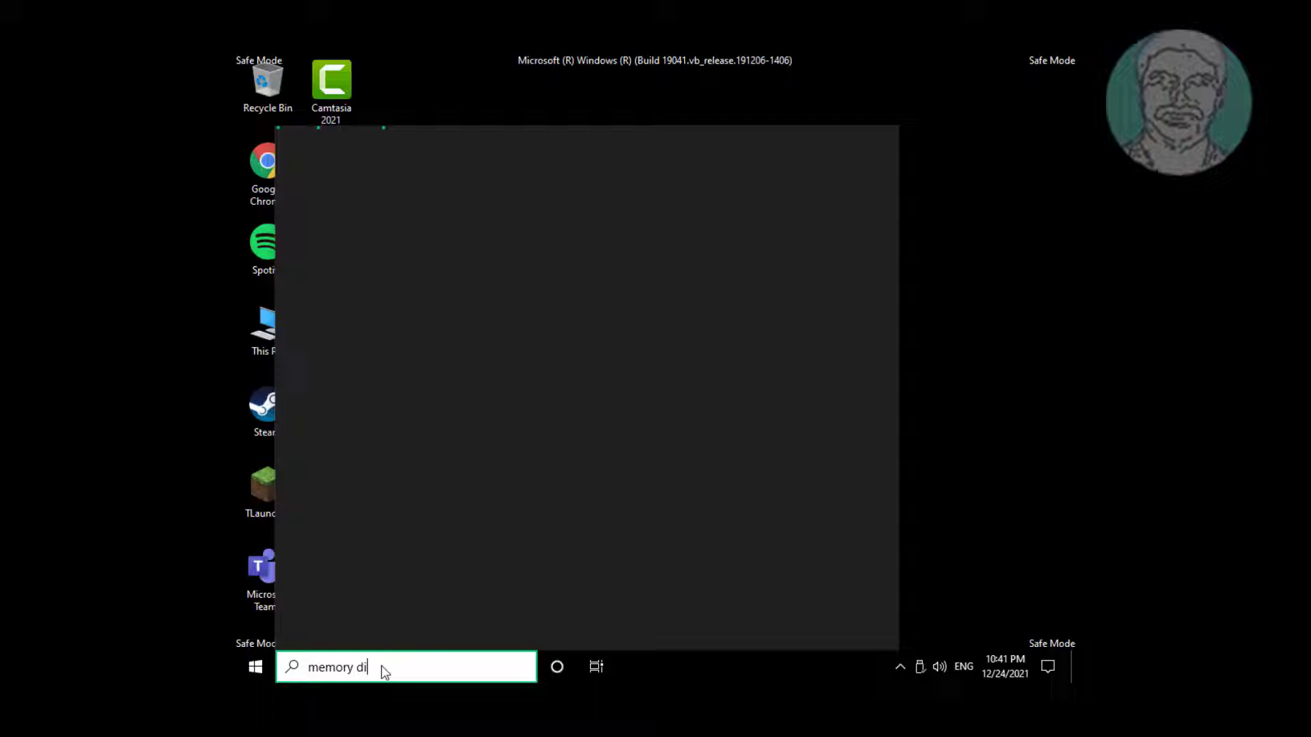
pyautogui.write('a')
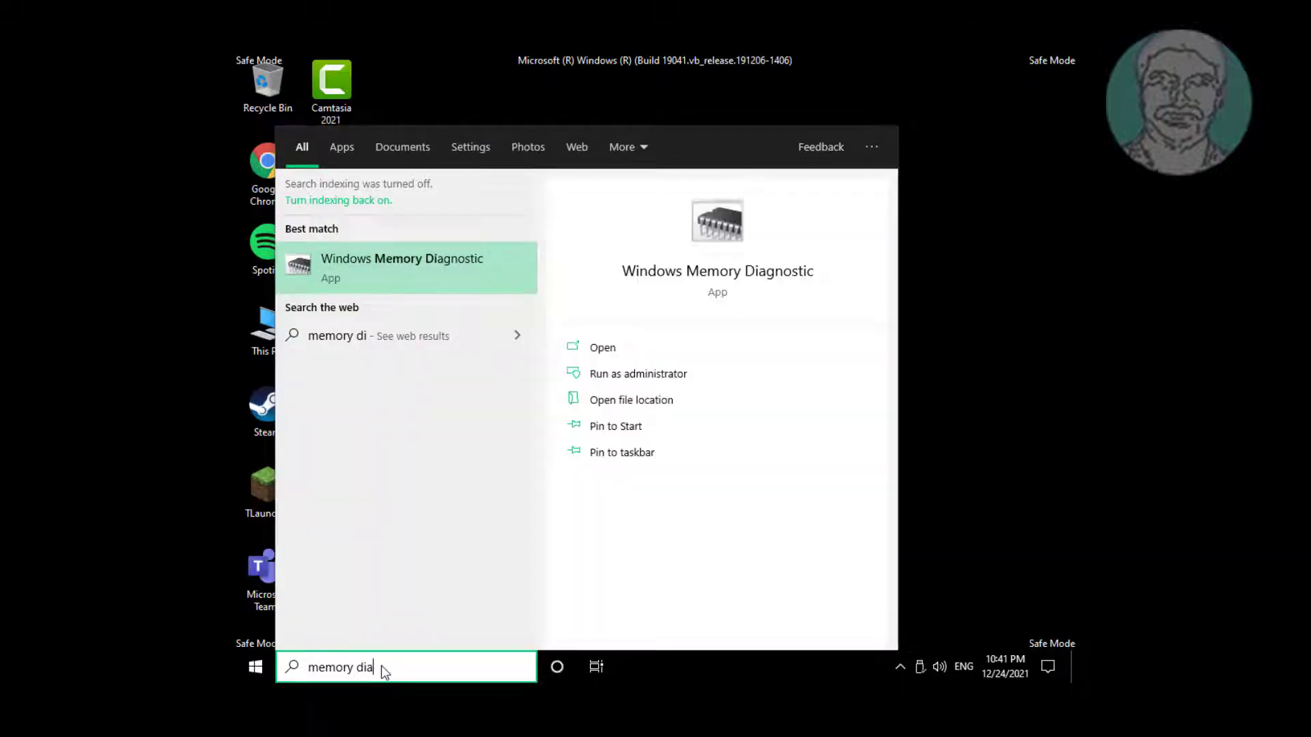
pyautogui.write('gnosti')
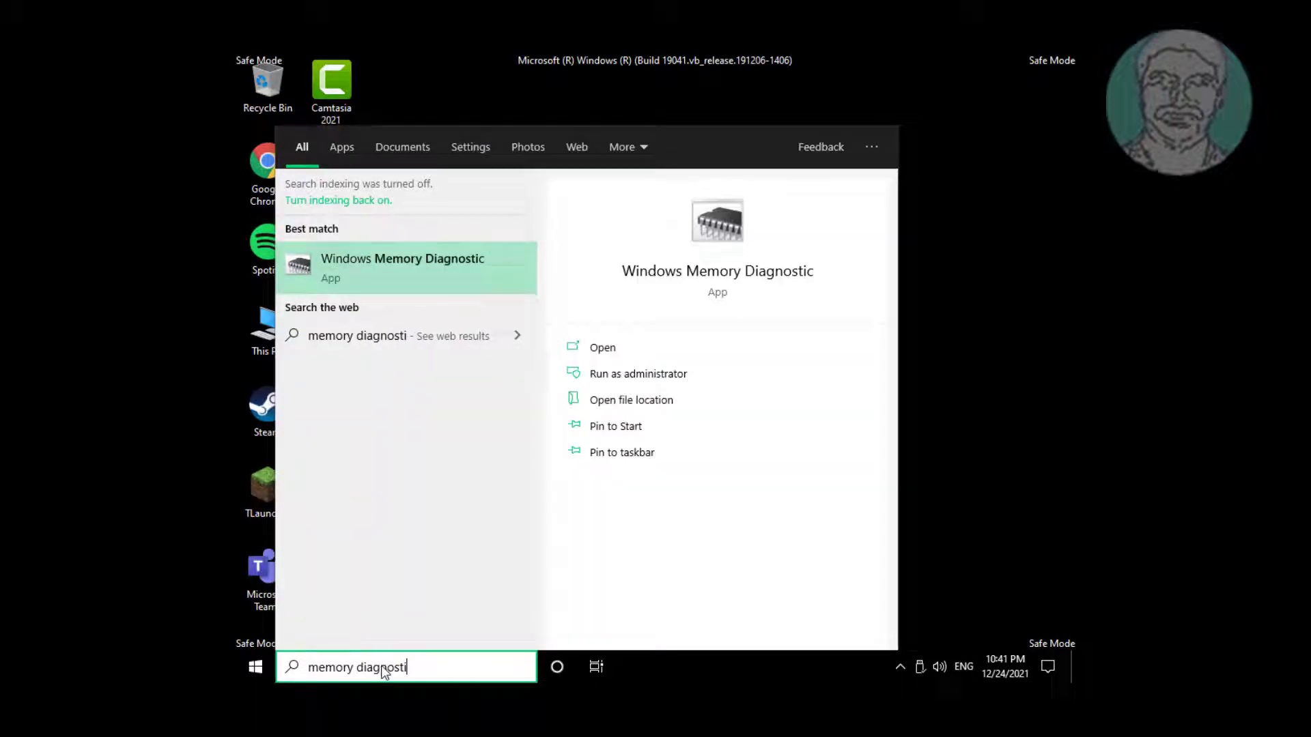
pyautogui.write('c')
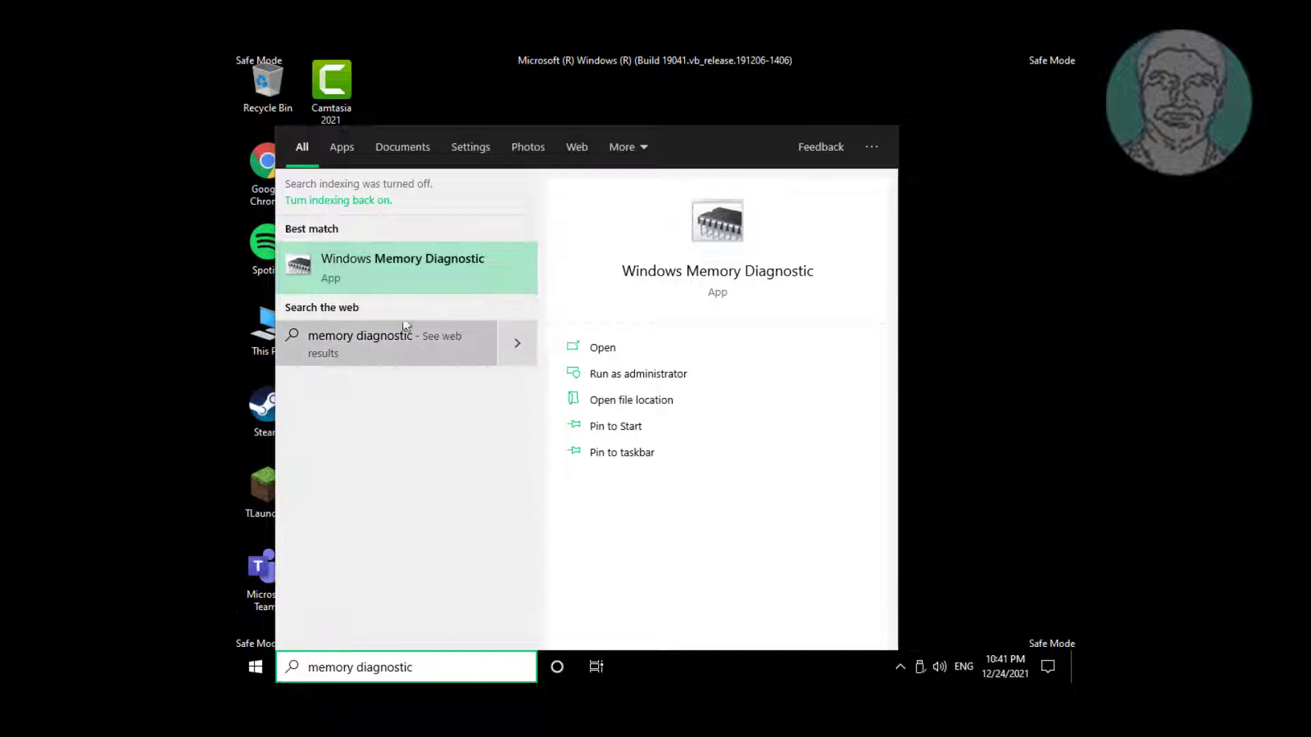
pyautogui.click(420, 262)
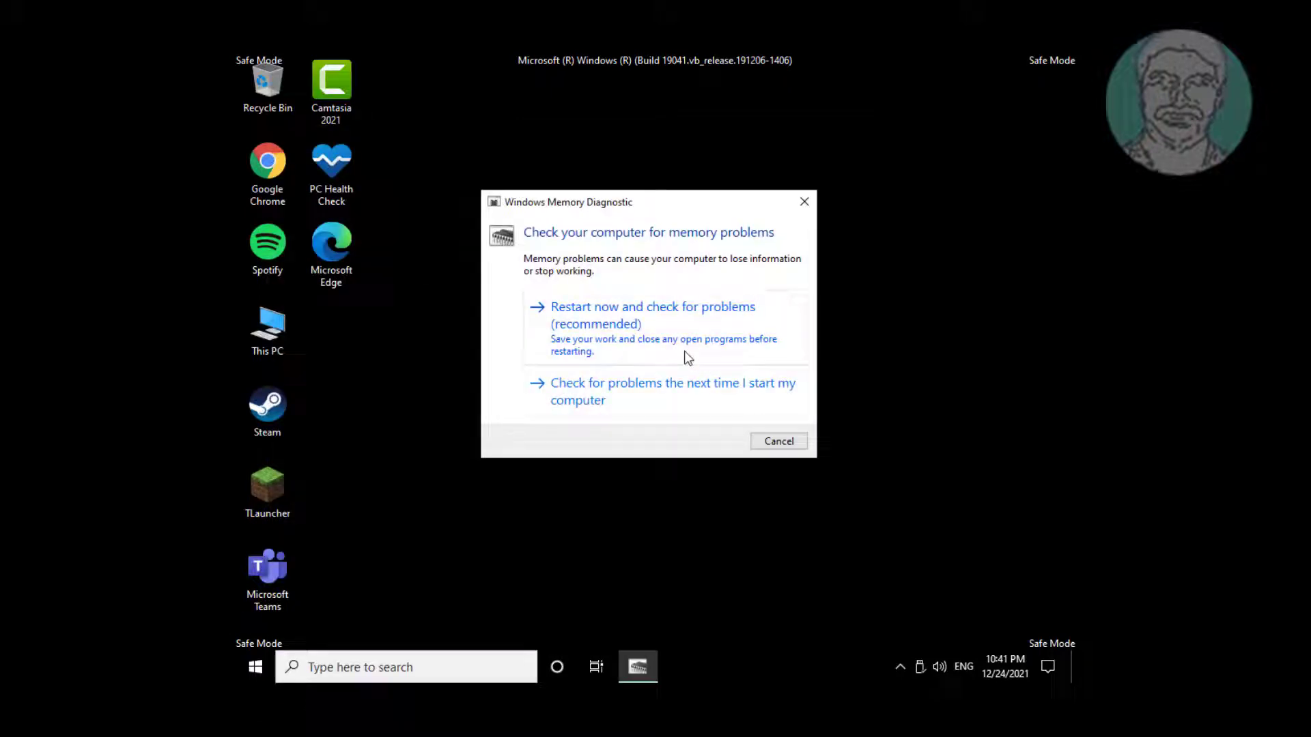
# Step: Choose 'Restart now and check for problems (recommended)' to run the memory test
pyautogui.click(624, 330)
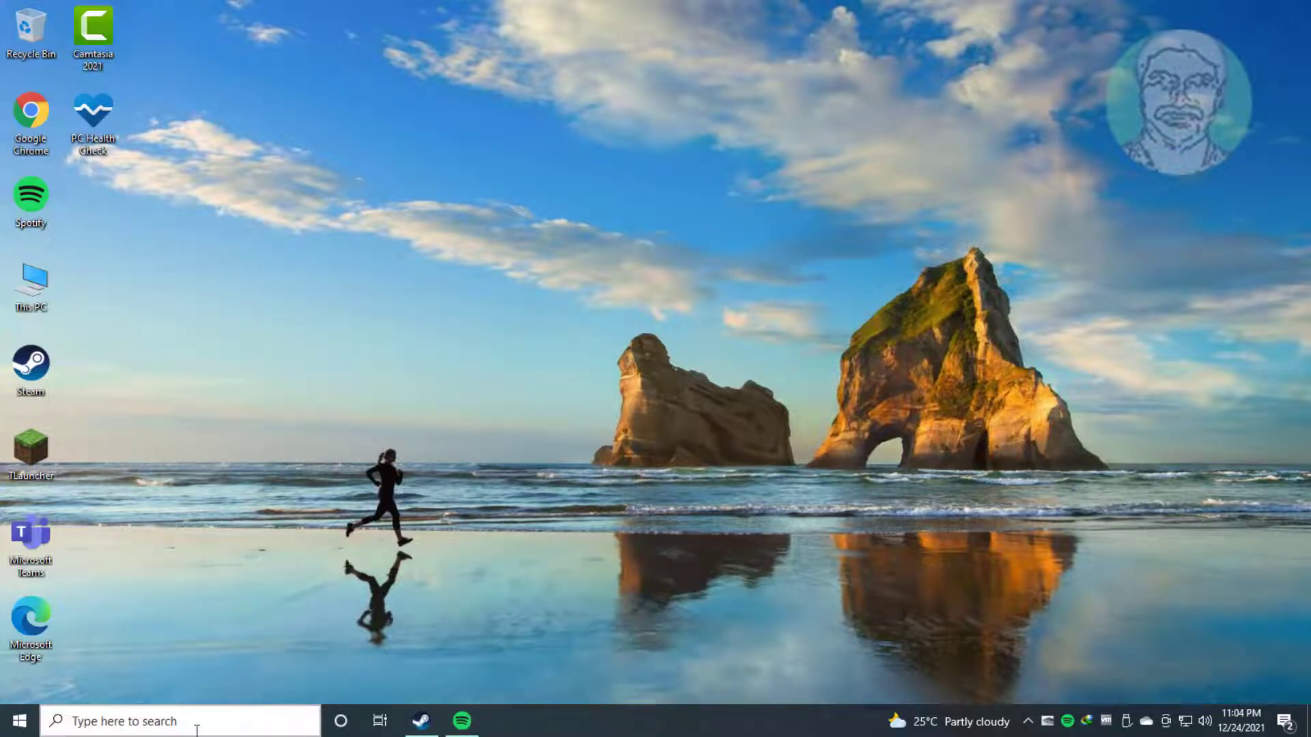
# Step: Dismiss the memory diagnostic no-errors notification
pyautogui.click(183, 727)
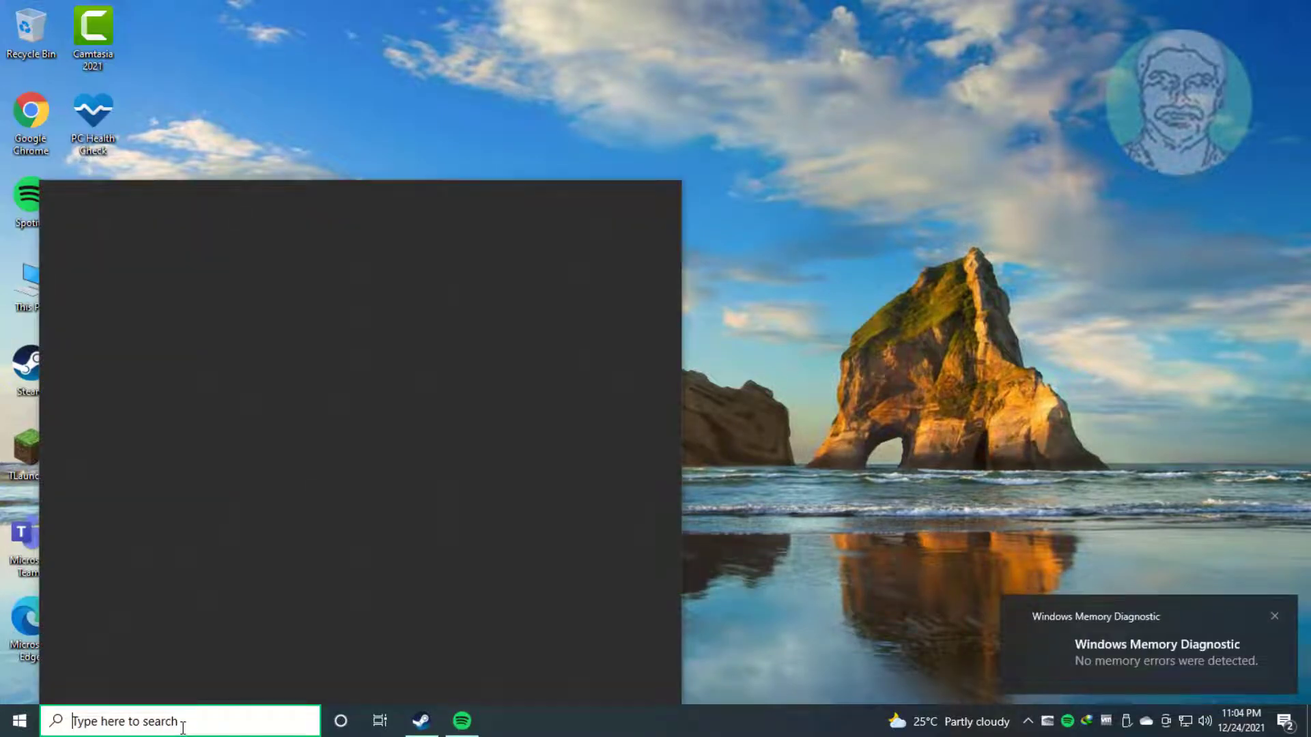
pyautogui.click(779, 524)
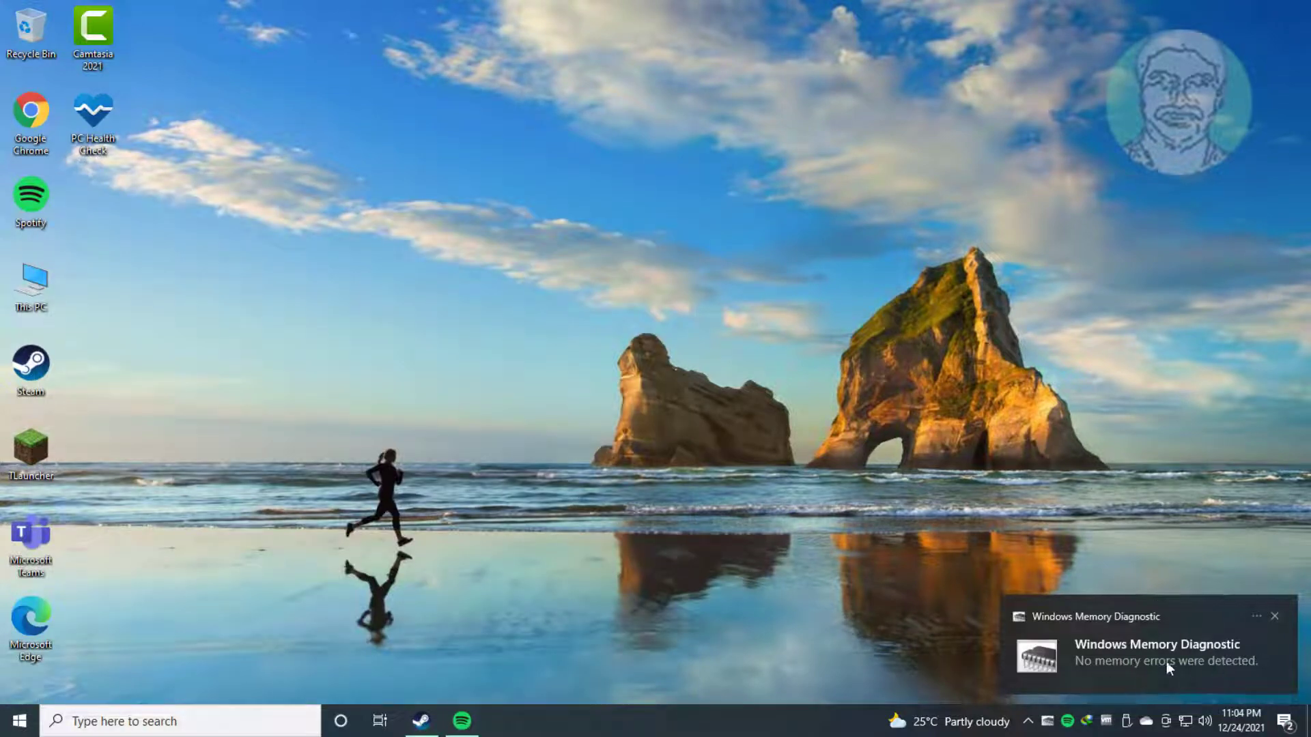
pyautogui.click(1274, 617)
# Step: Search for 'cmd' and run Command Prompt as administrator
pyautogui.click(197, 722)
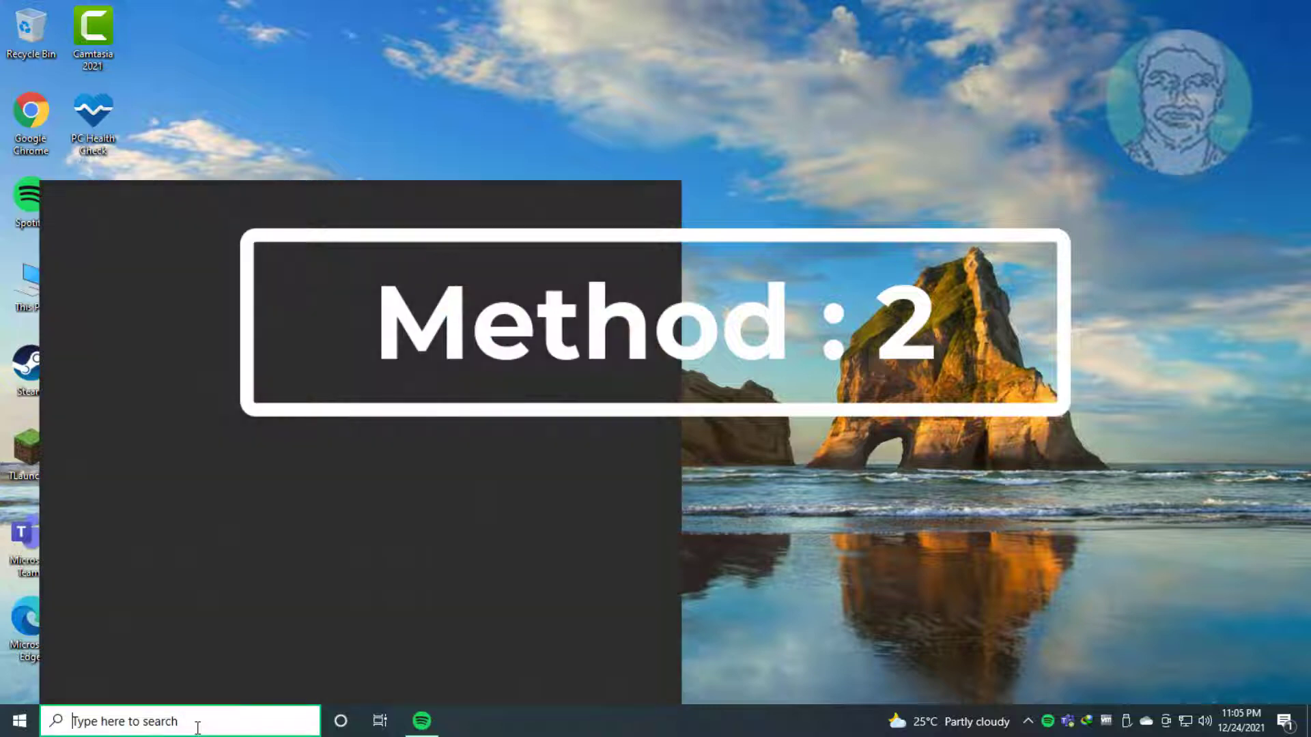
pyautogui.write('cmd')
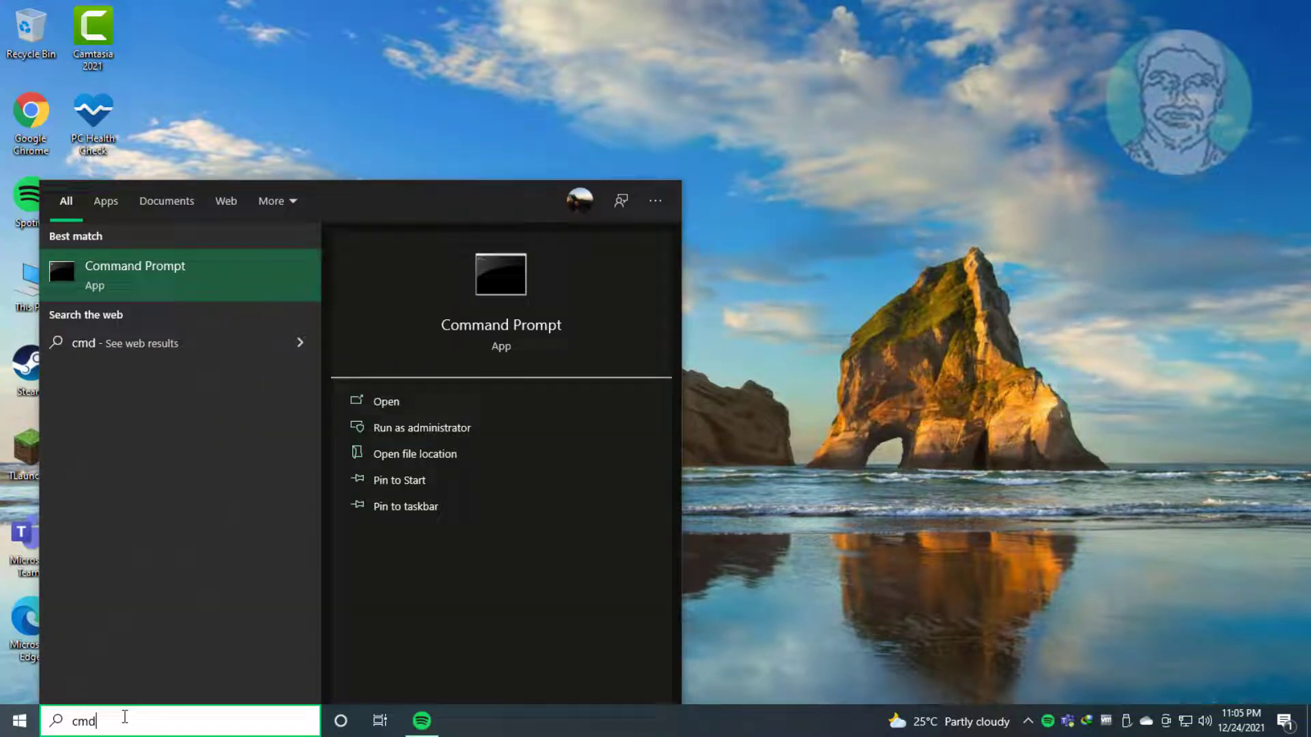
pyautogui.rightClick(145, 284)
pyautogui.click(229, 297)
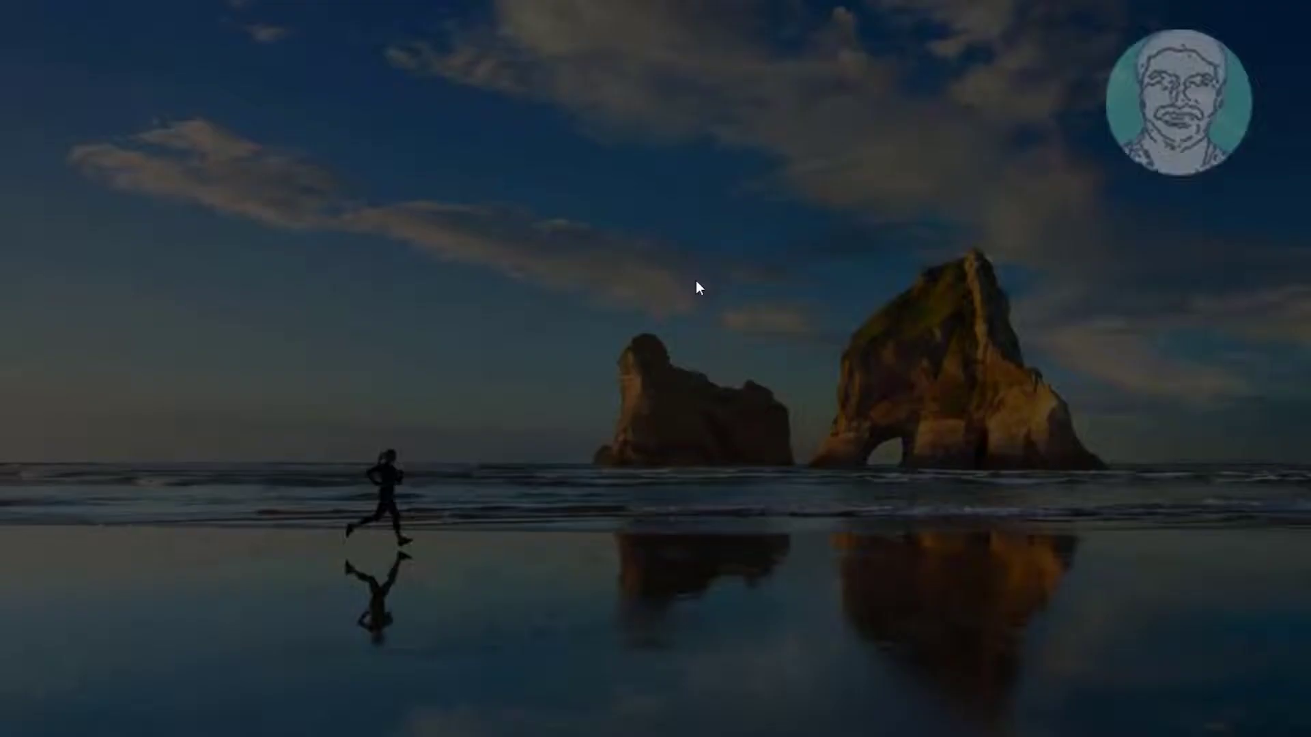
# Step: Approve the UAC prompt and run sfc /scannow in the elevated console
pyautogui.click(580, 454)
pyautogui.click(813, 427)
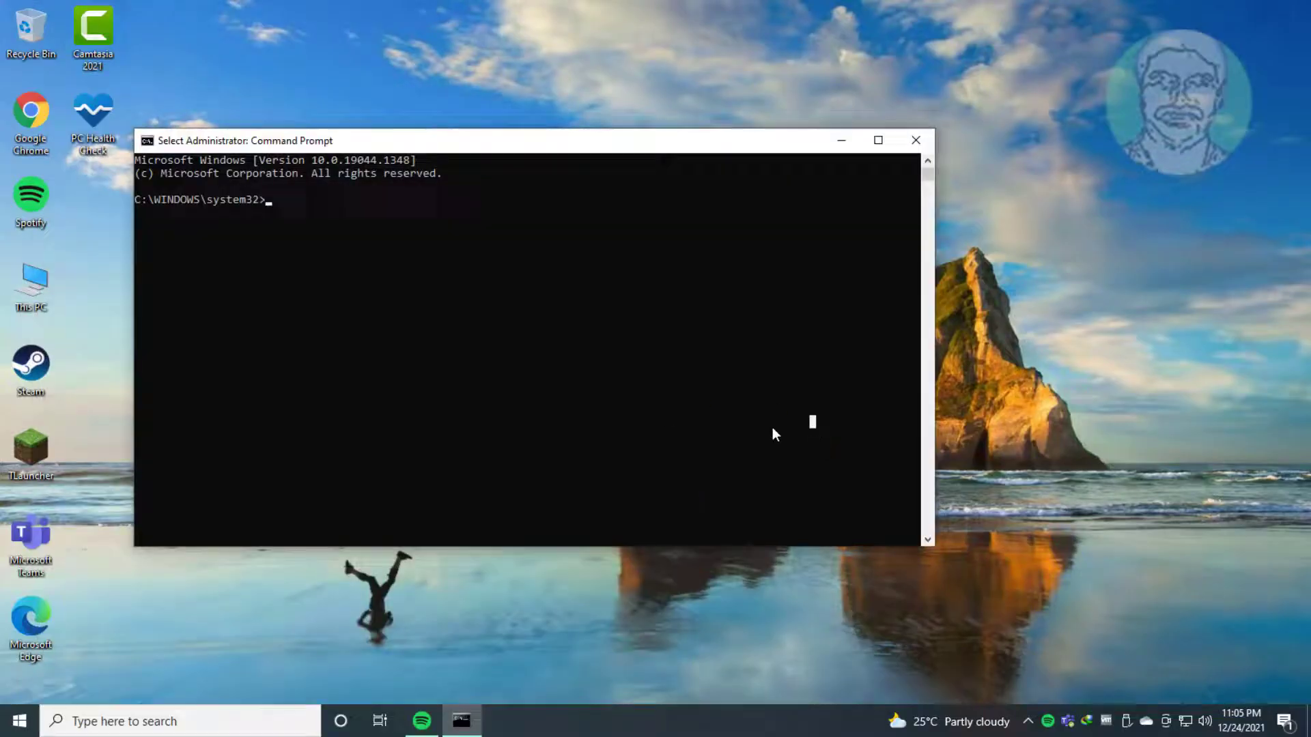
pyautogui.write('sfc /scanno')
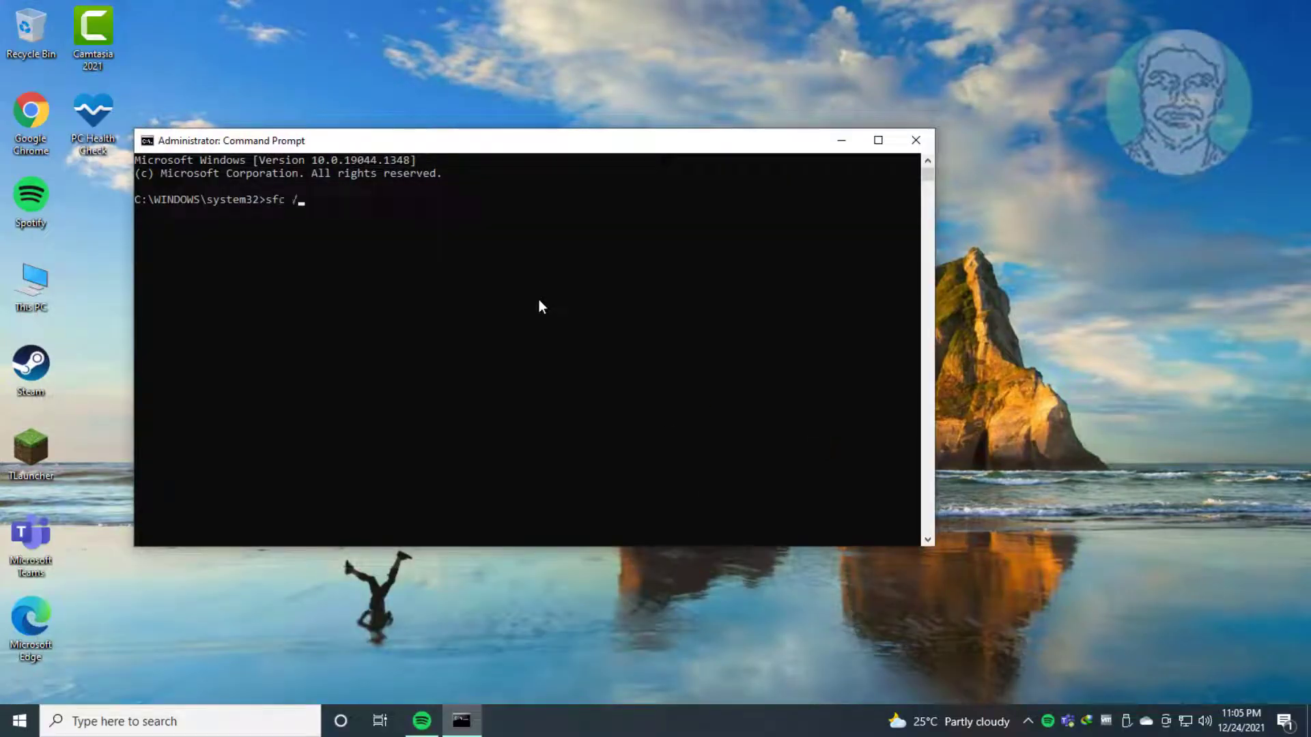
pyautogui.write('w')
pyautogui.press('Return')
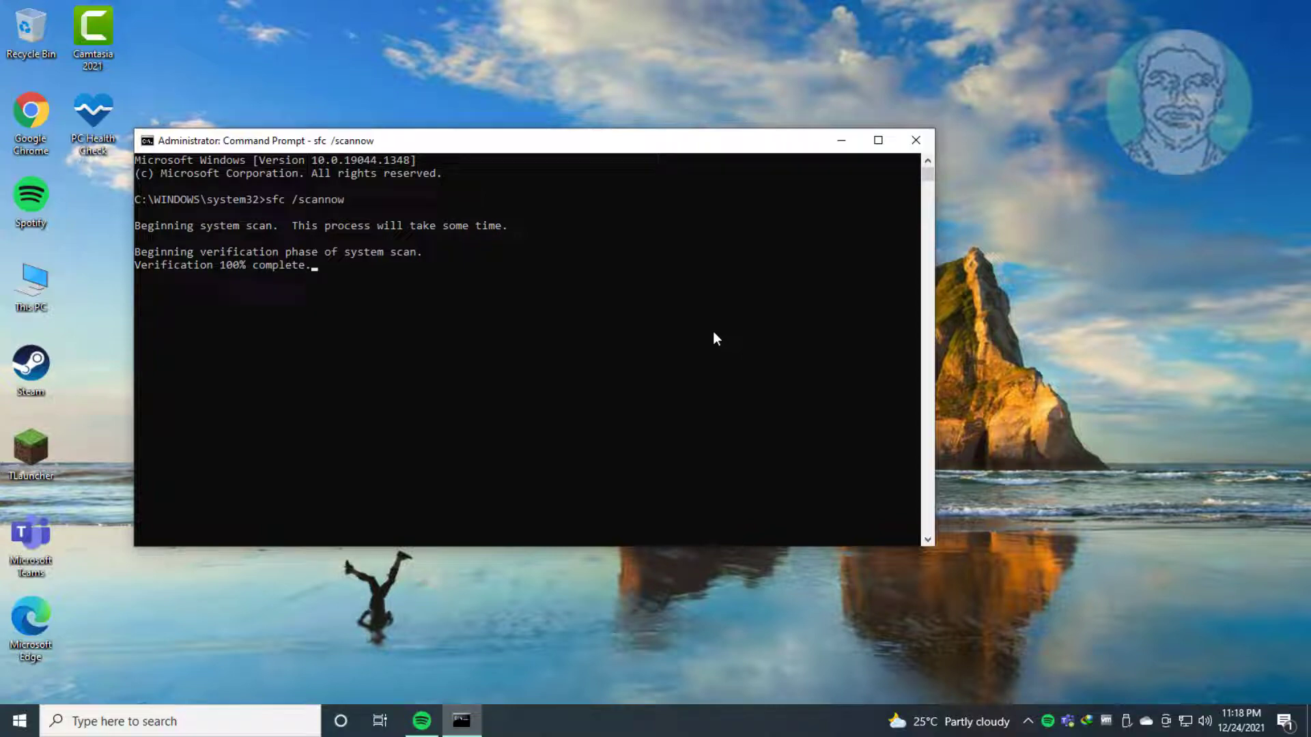
# Step: After no integrity violations are found, close Command Prompt with exit
pyautogui.press('Return')
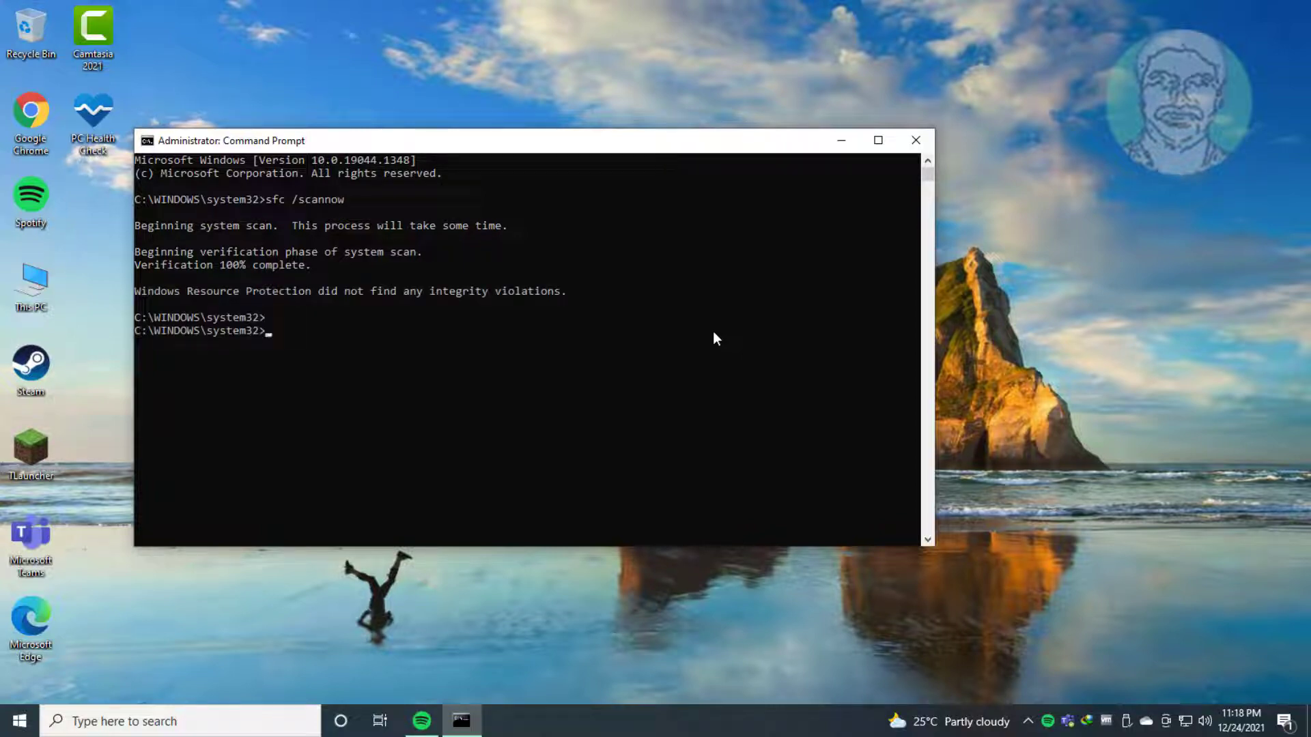
pyautogui.write('exit')
pyautogui.press('Return')
# Step: Restart the PC from the Start menu power options
pyautogui.click(19, 721)
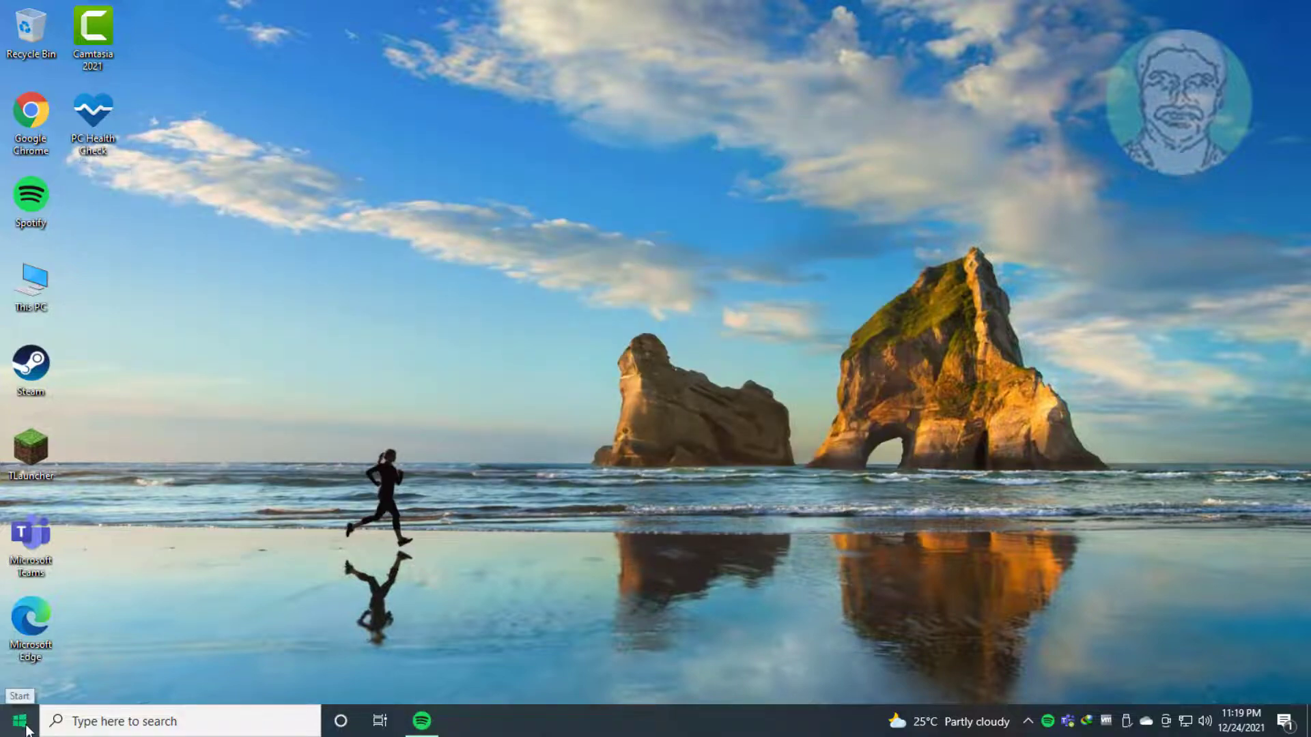
pyautogui.click(35, 682)
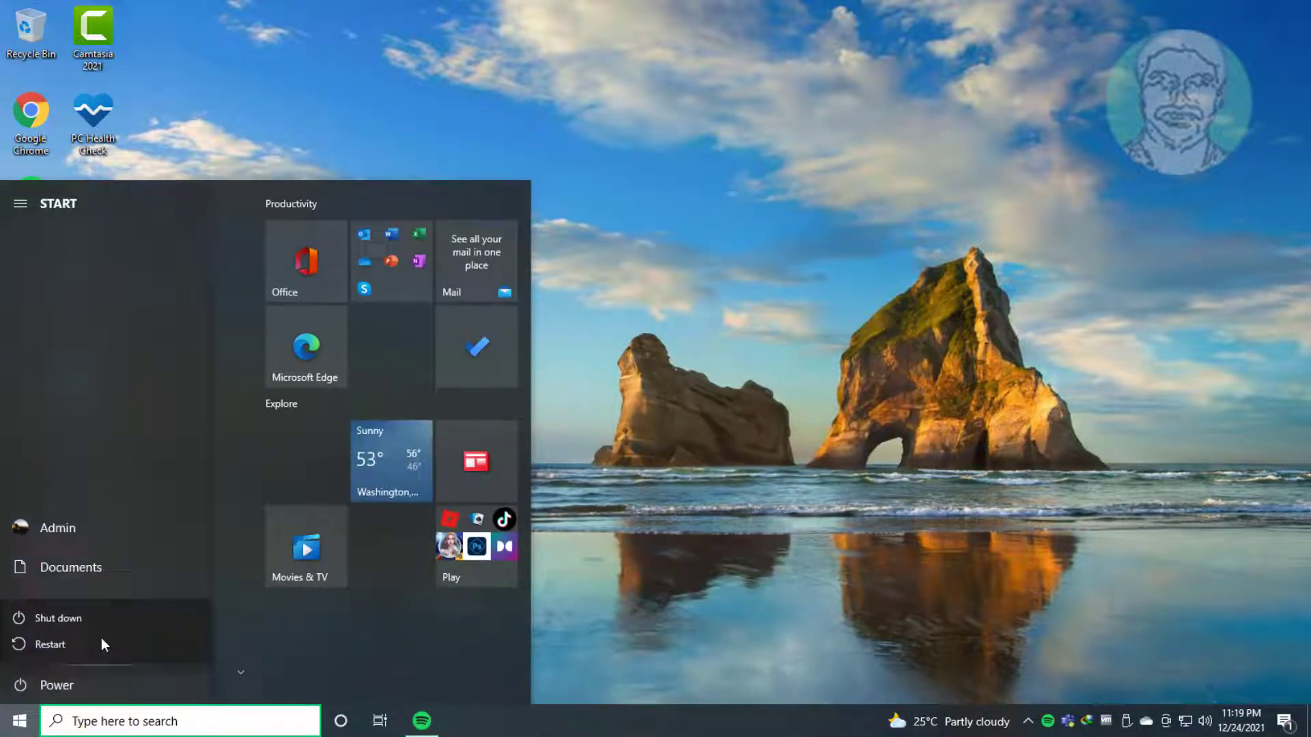
pyautogui.click(101, 637)
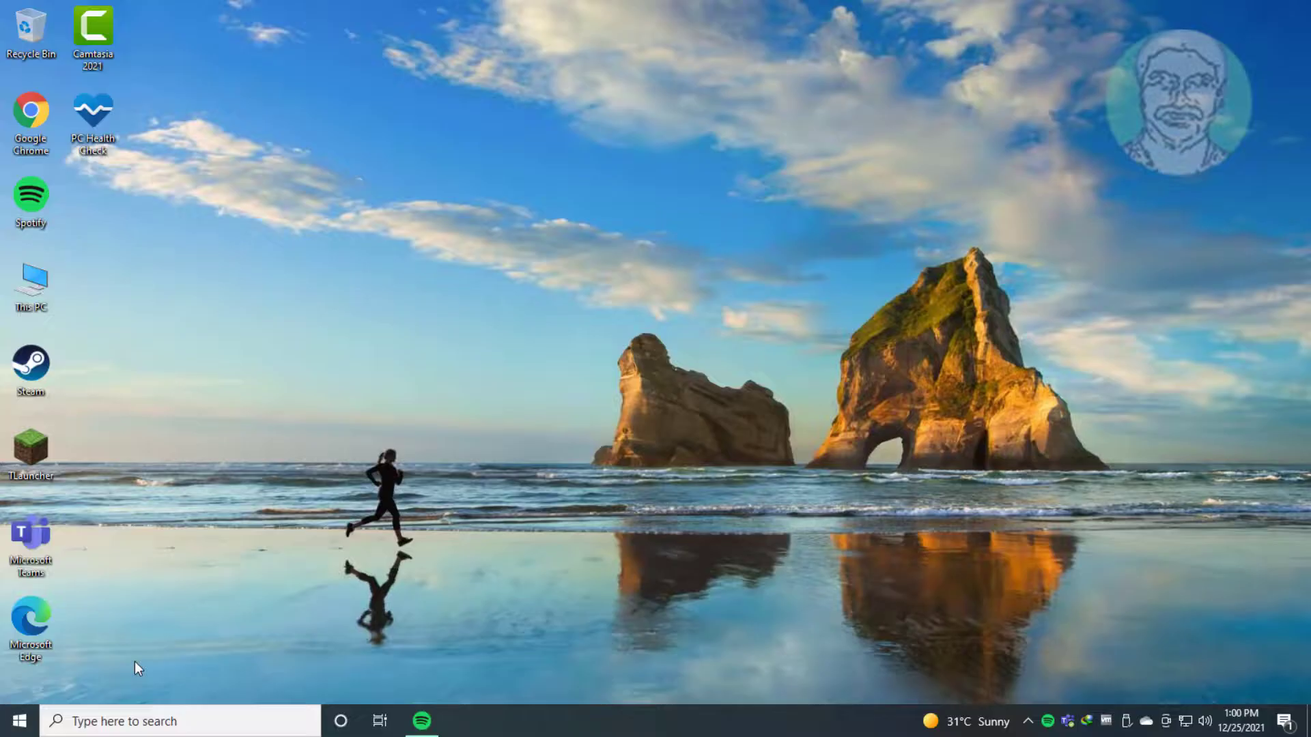
# Step: After reboot, search for 'cmd' and bring up the Command Prompt result's context menu
pyautogui.click(112, 718)
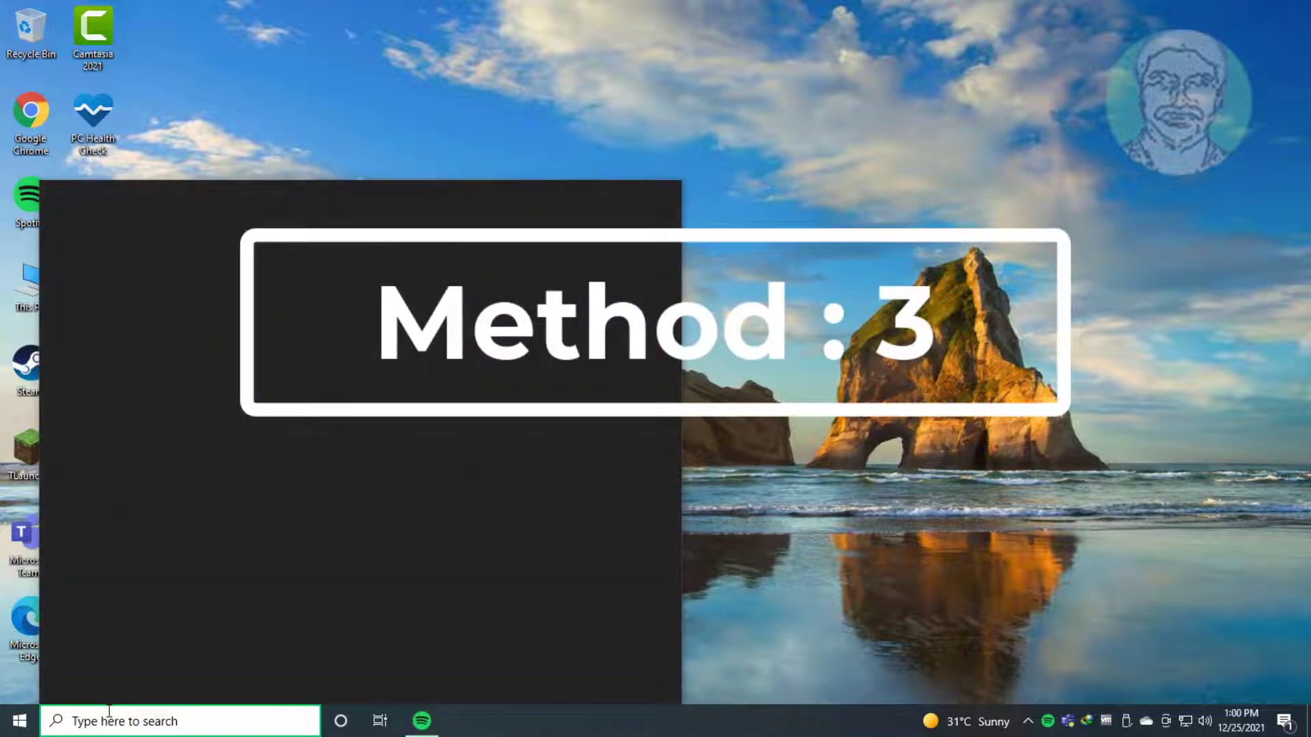
pyautogui.write('cmd')
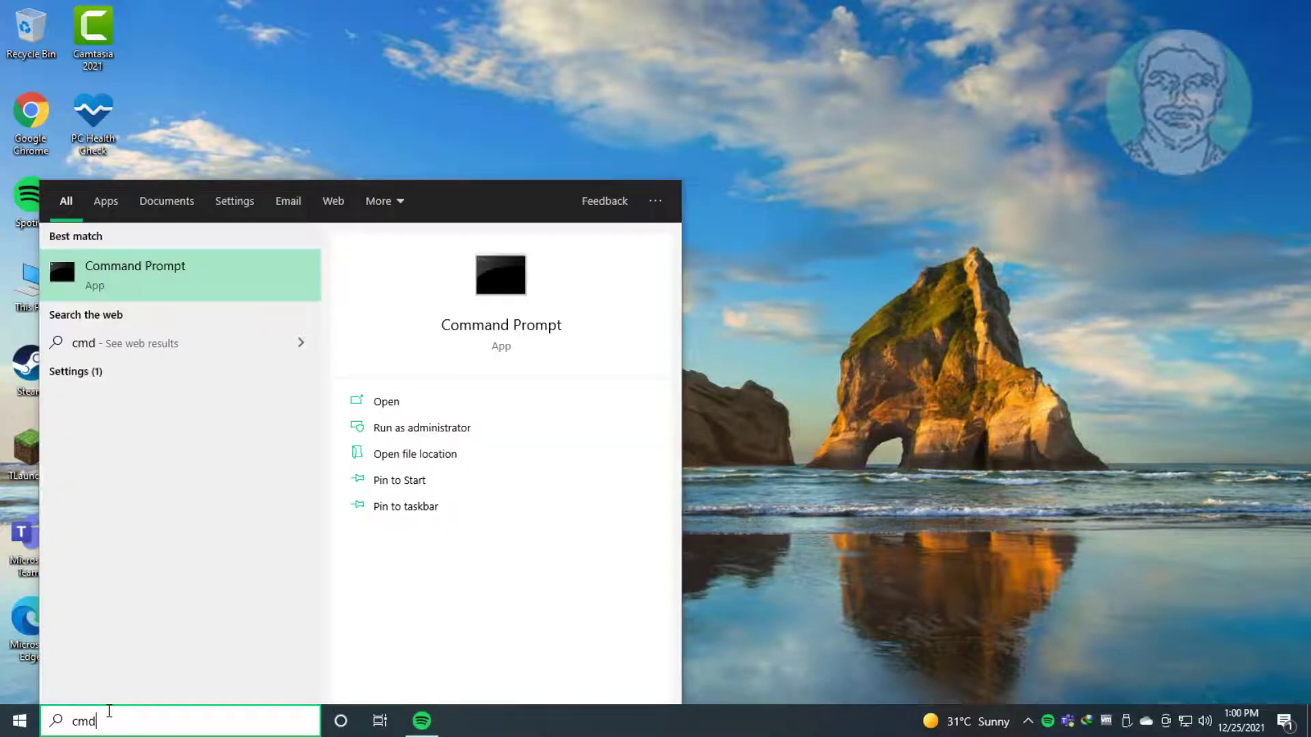
pyautogui.rightClick(182, 273)
# Step: As administrator, run chkdsk /f /x /r on C:, answer Y to schedule it at restart, and exit
pyautogui.click(210, 284)
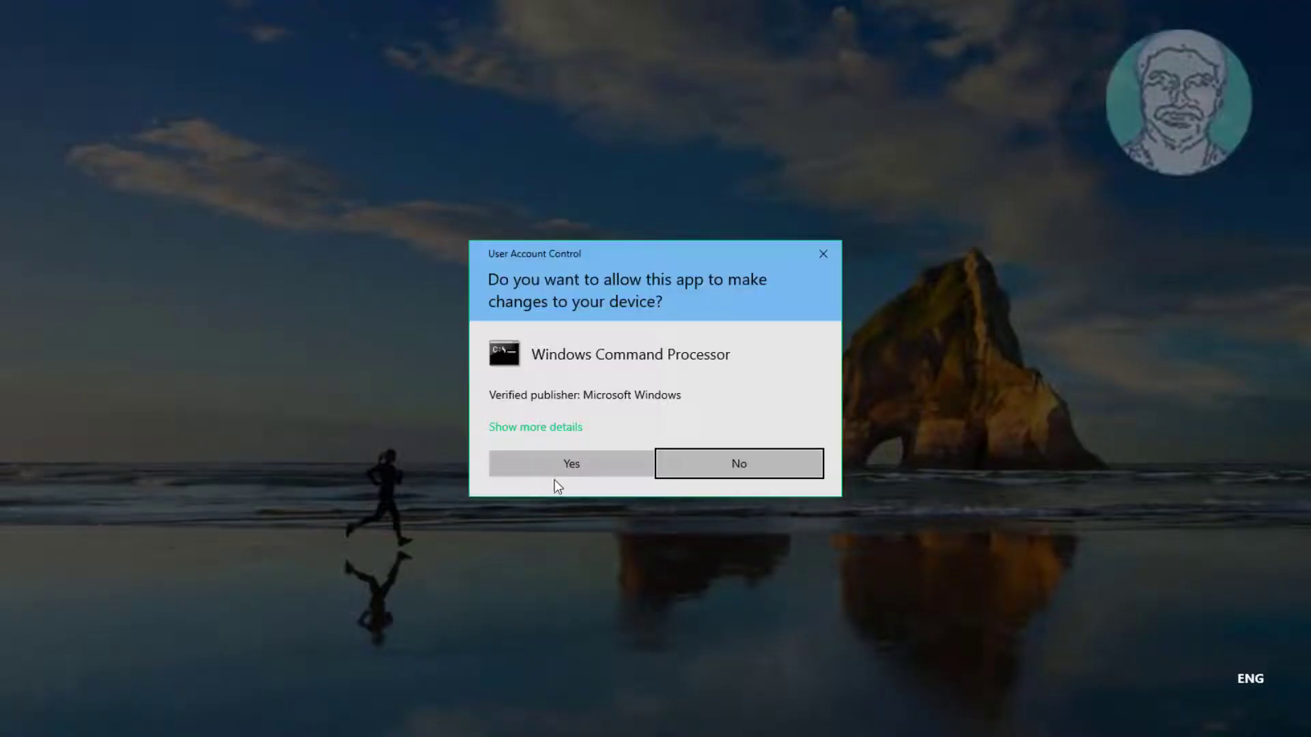
pyautogui.click(554, 472)
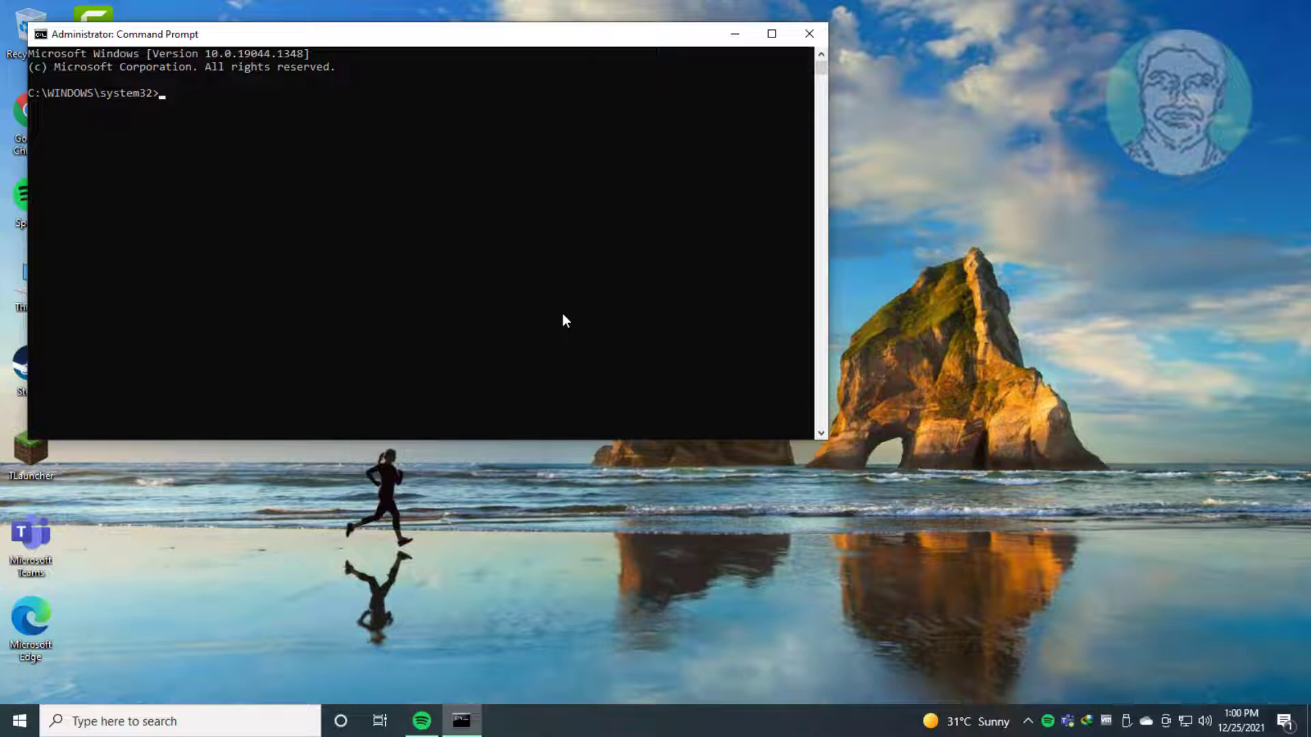
pyautogui.write('chkdsk /f /x /r c:')
pyautogui.press('Return')
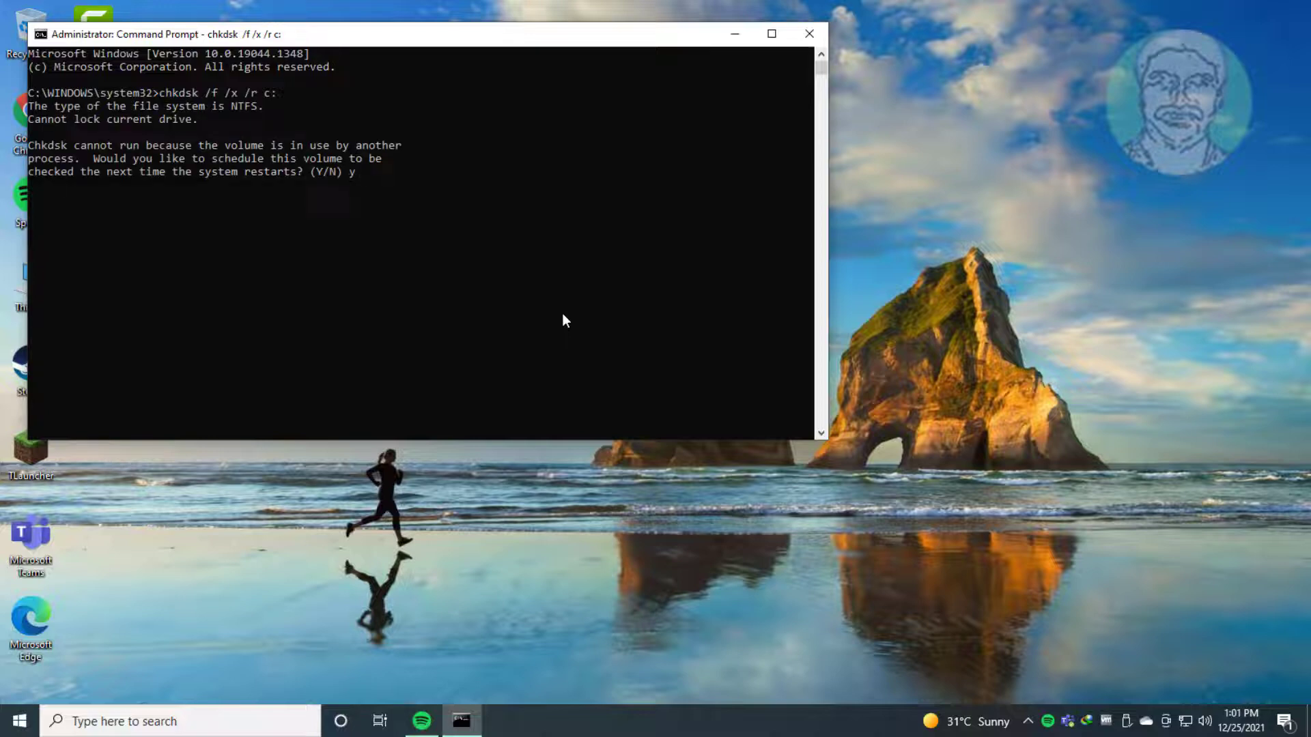
pyautogui.write('y')
pyautogui.press('Return')
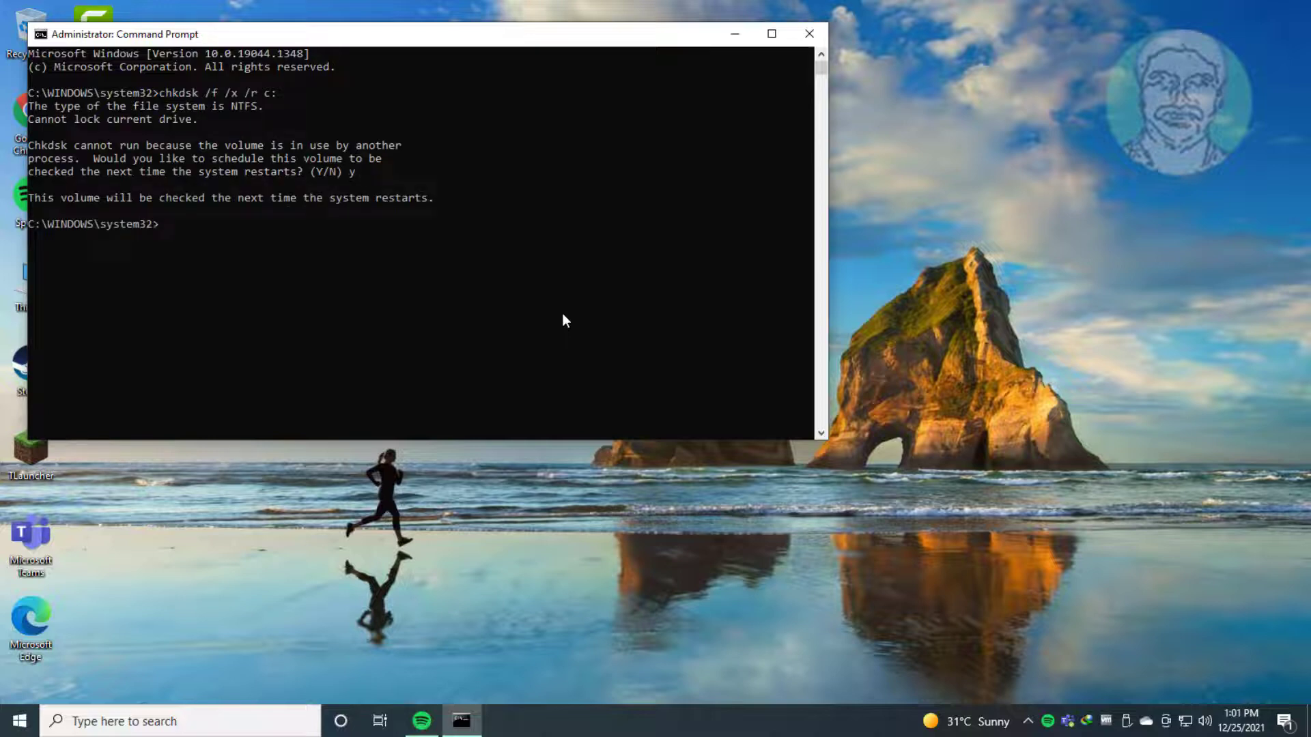
pyautogui.write('exit')
pyautogui.press('Return')
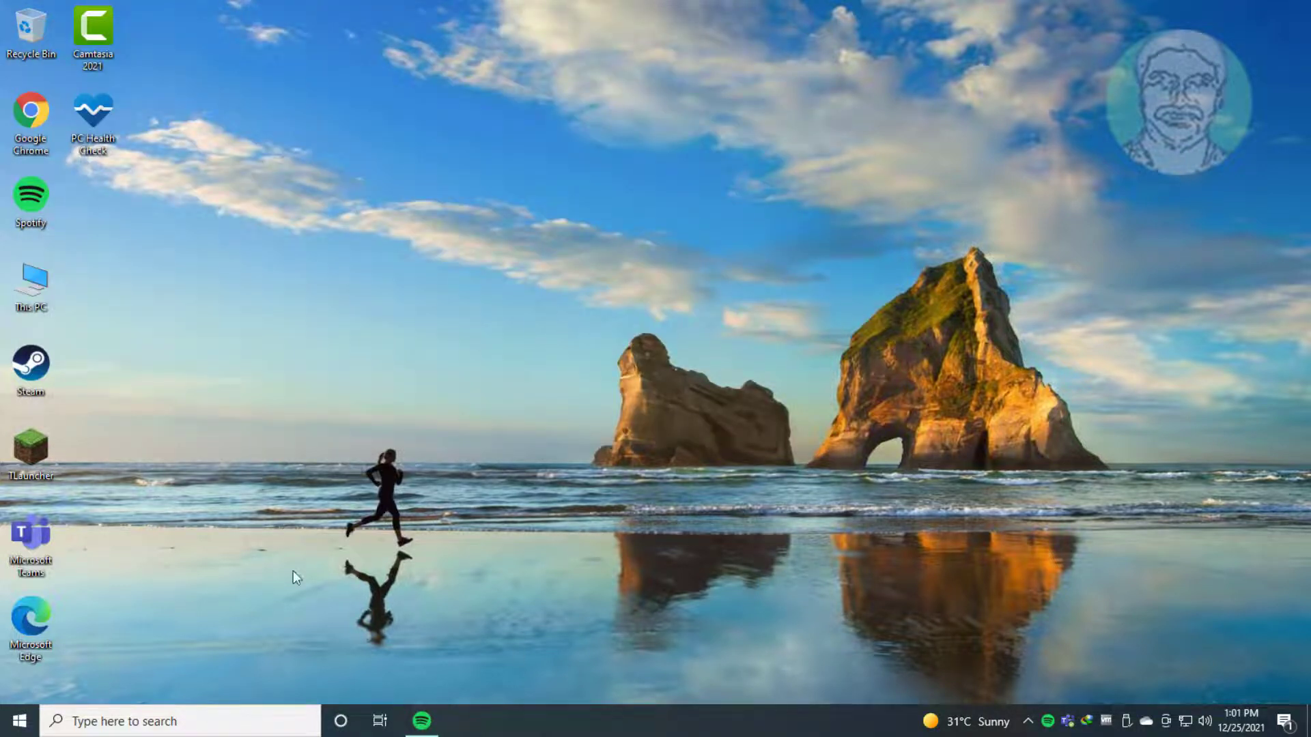
# Step: Restart via Start > Power so chkdsk repairs drive C, then submit the account password
pyautogui.click(19, 721)
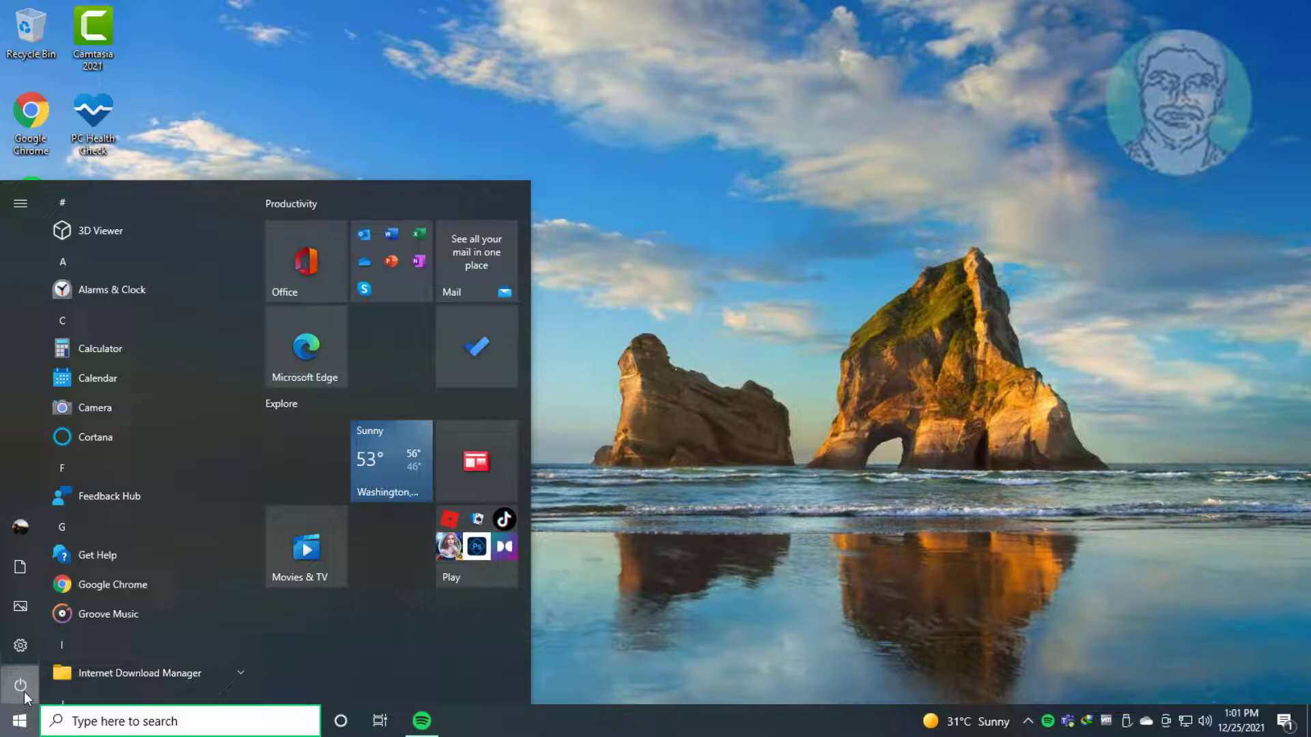
pyautogui.click(23, 686)
pyautogui.click(95, 646)
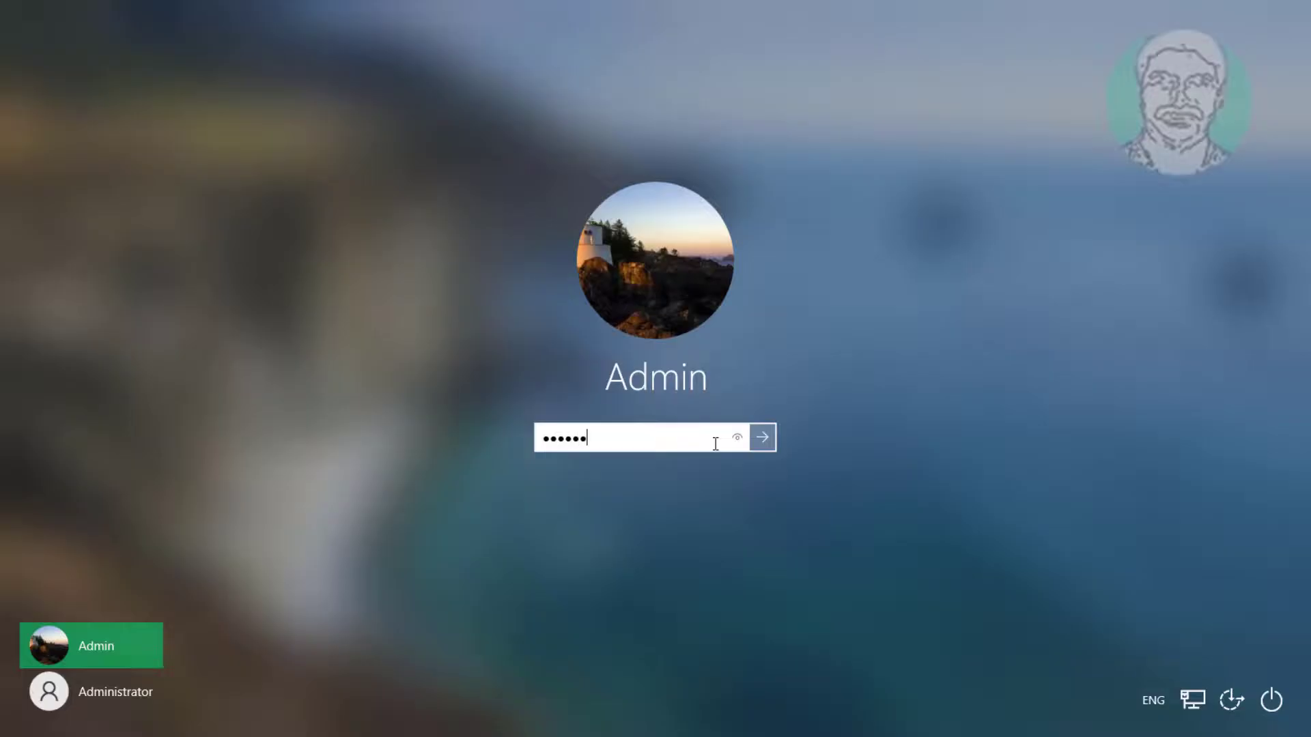
pyautogui.press('Return')
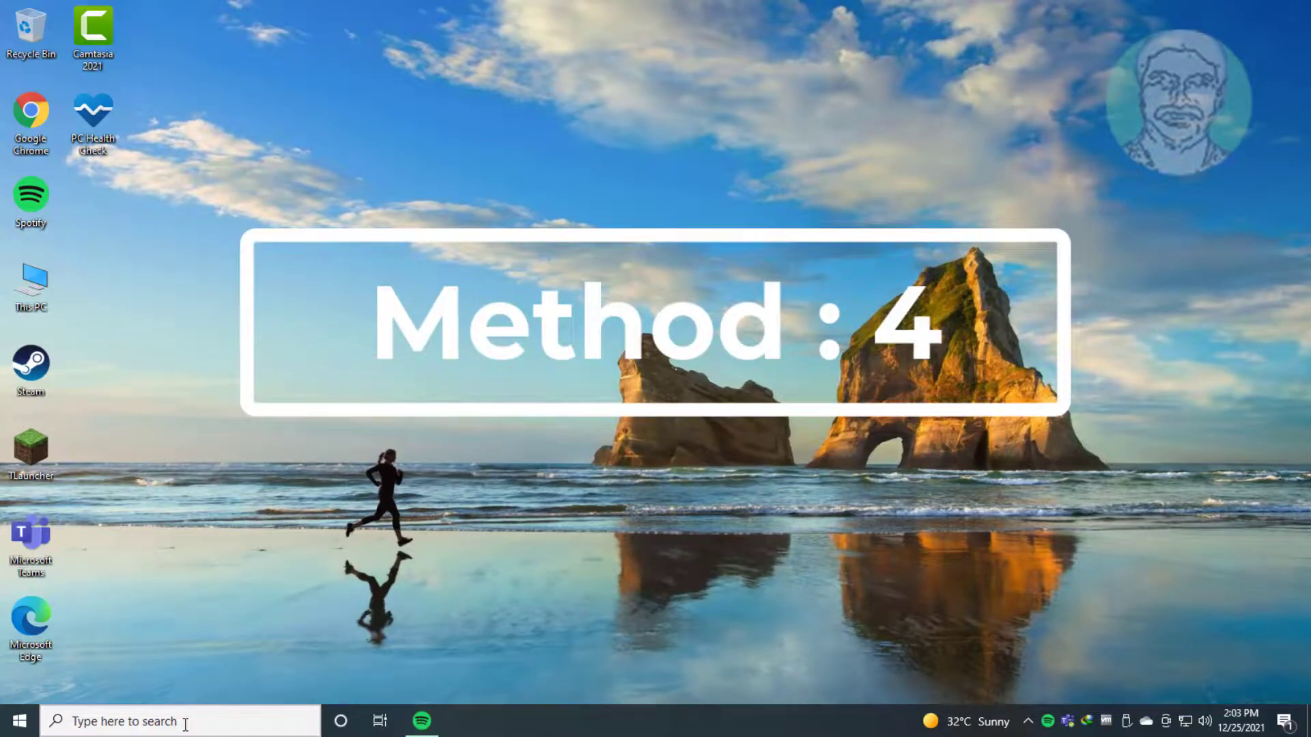
# Step: In Device Manager, uncheck Enable write caching in the VMware Virtual NVMe Disk's Policies
pyautogui.click(185, 722)
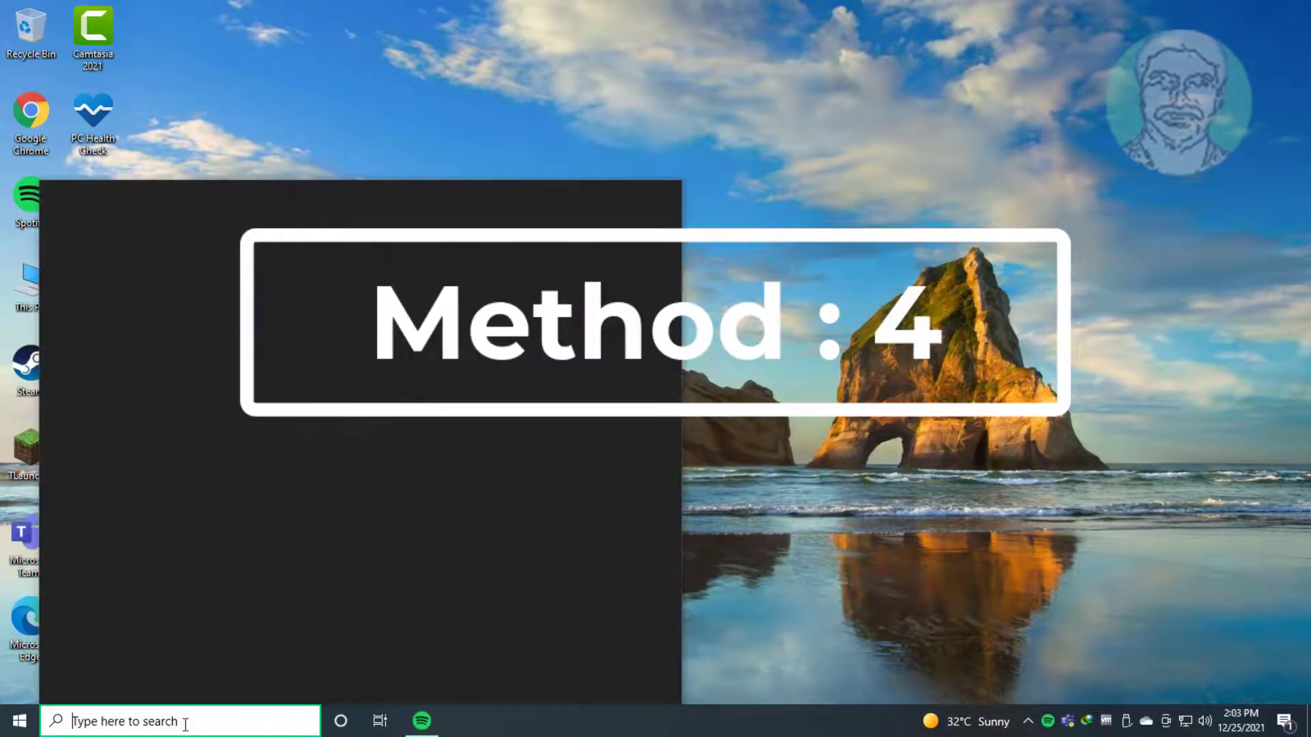
pyautogui.write('device ma')
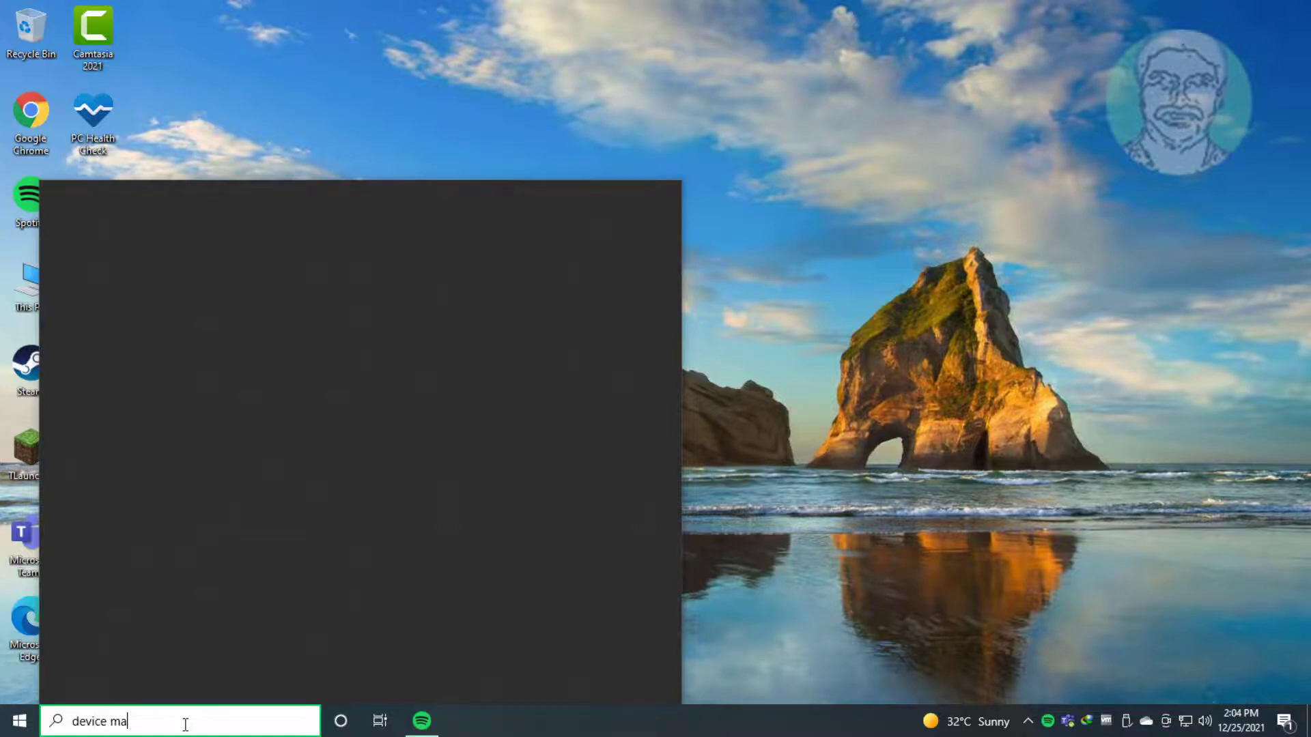
pyautogui.write('nager')
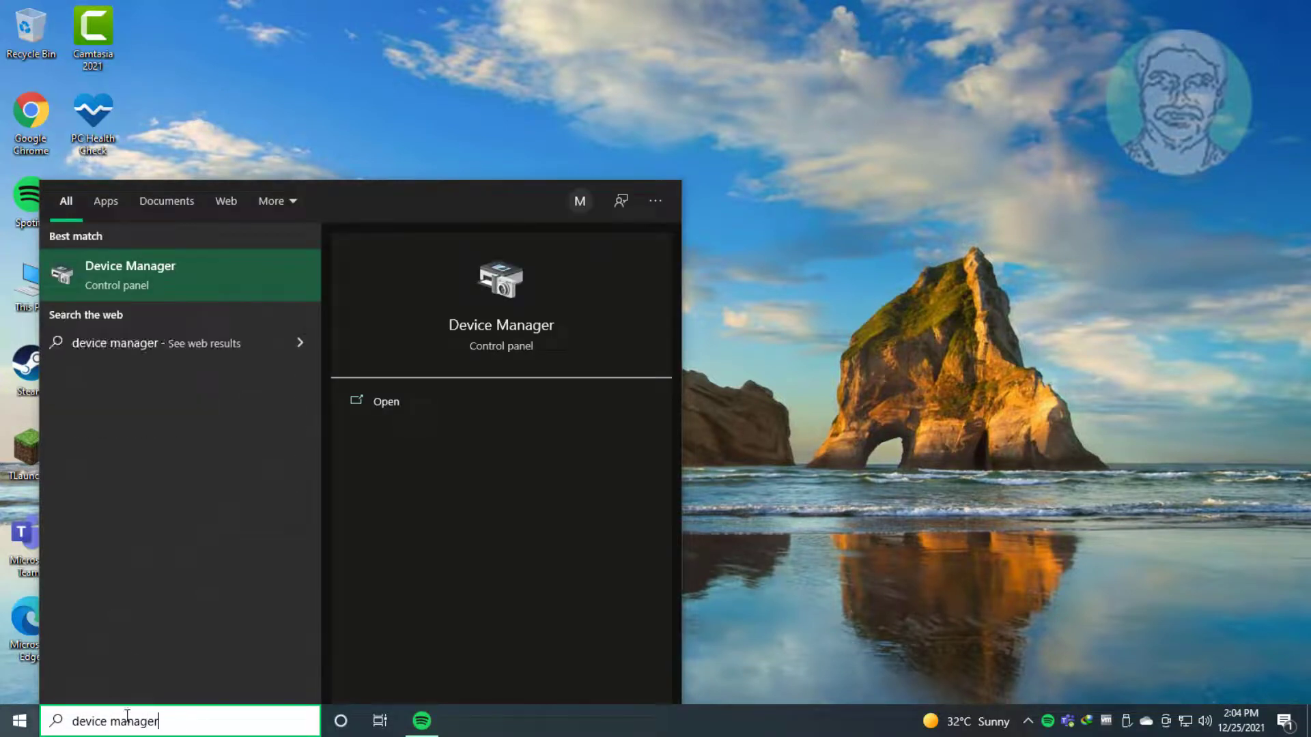
pyautogui.click(132, 279)
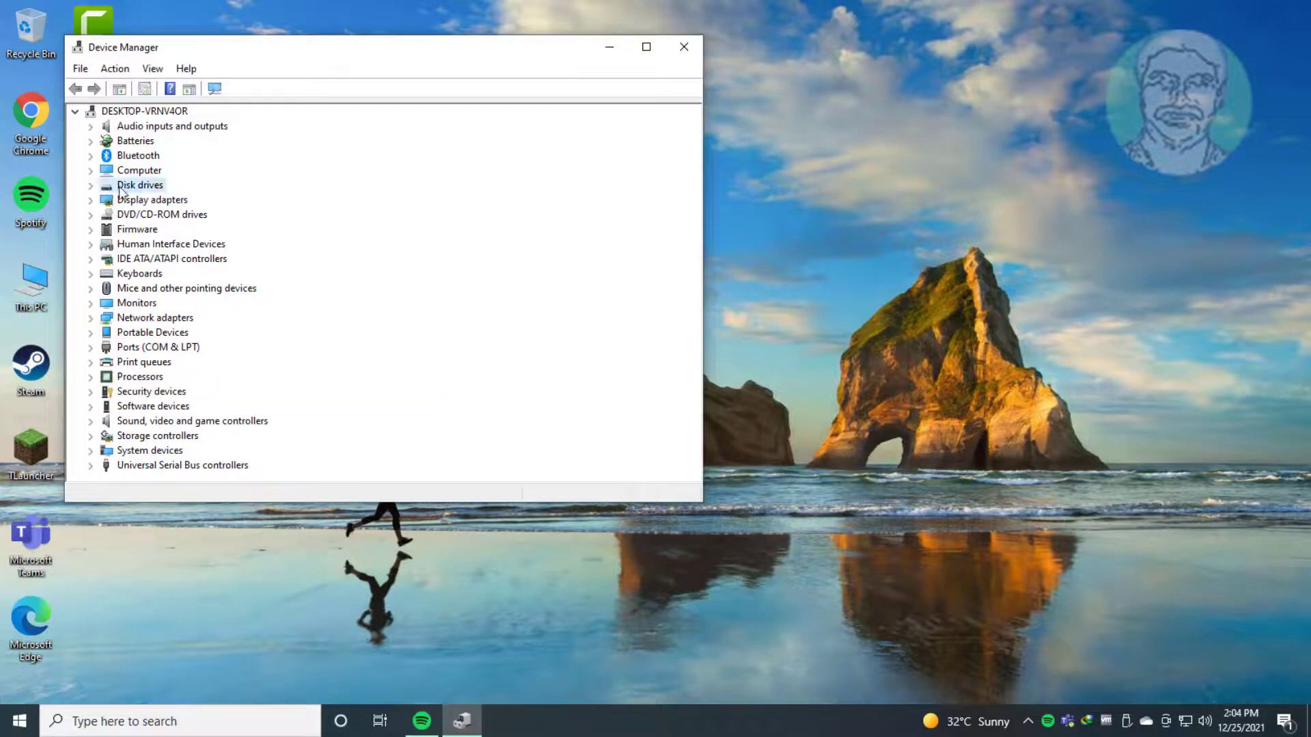
pyautogui.click(91, 185)
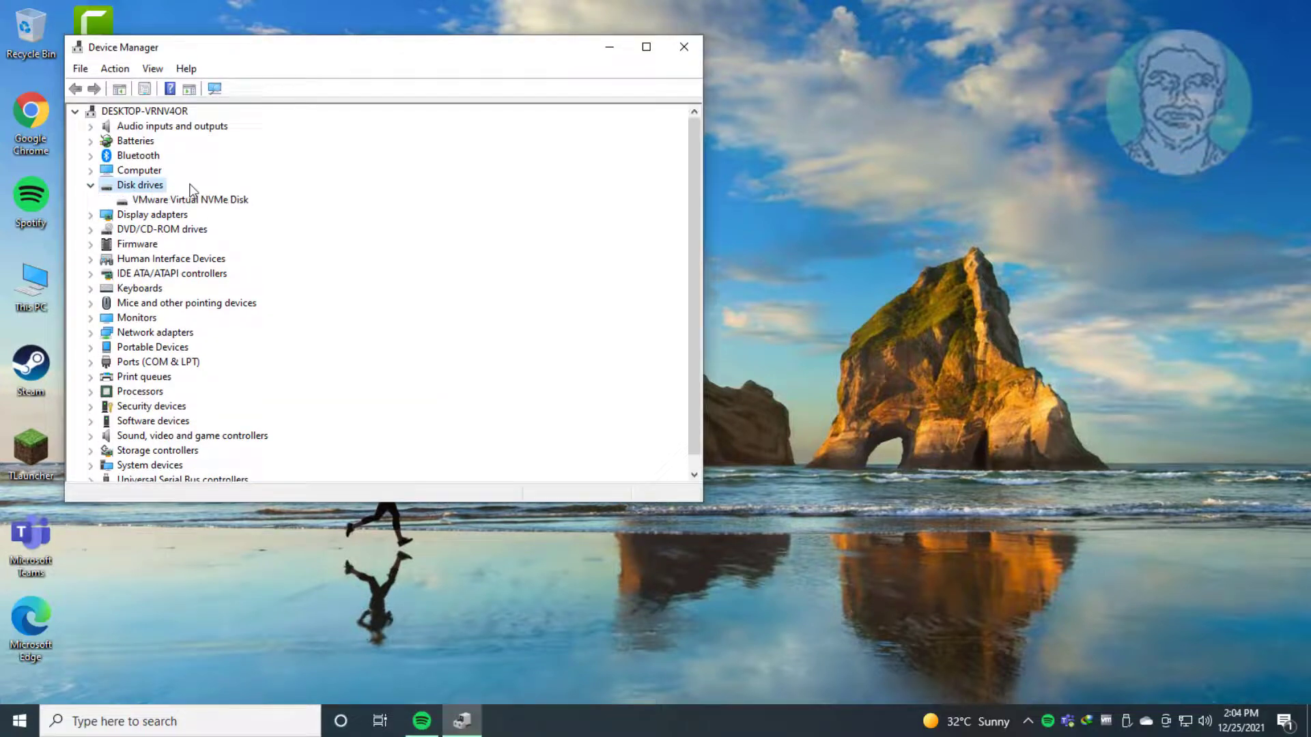
pyautogui.click(214, 200)
pyautogui.rightClick(238, 203)
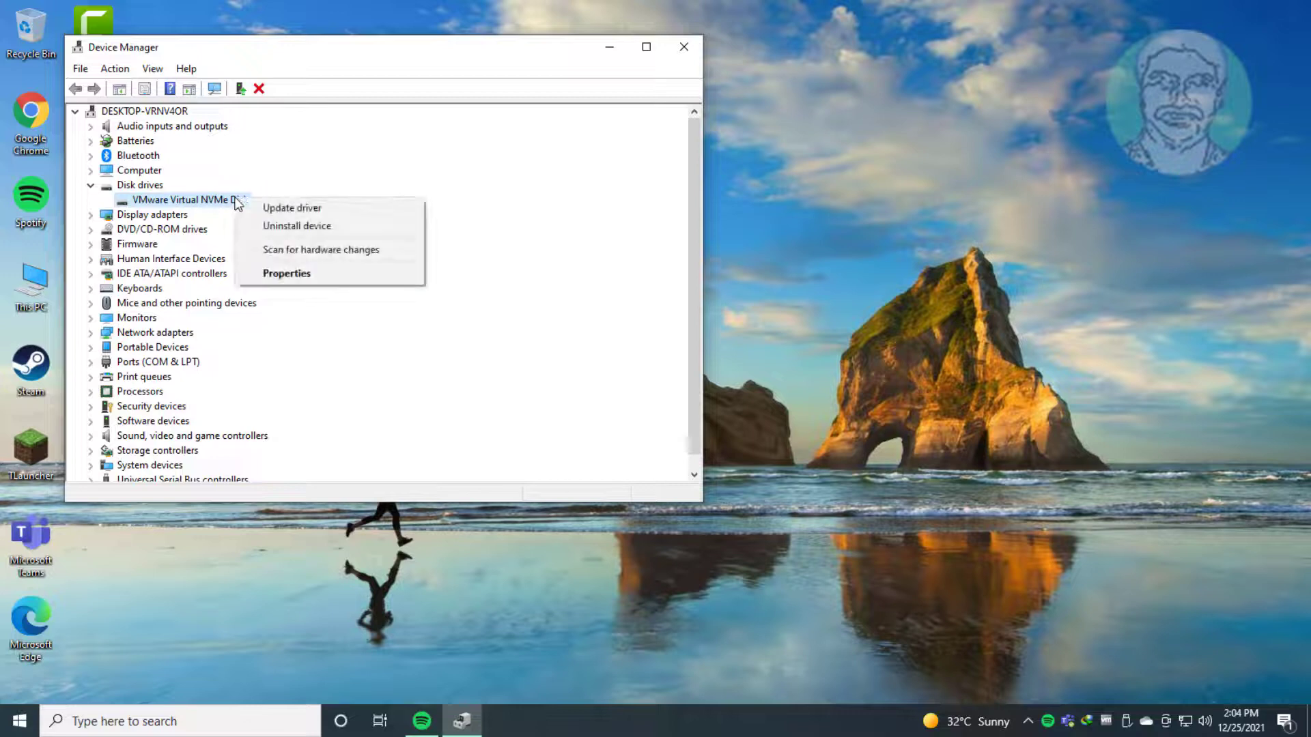
pyautogui.click(306, 271)
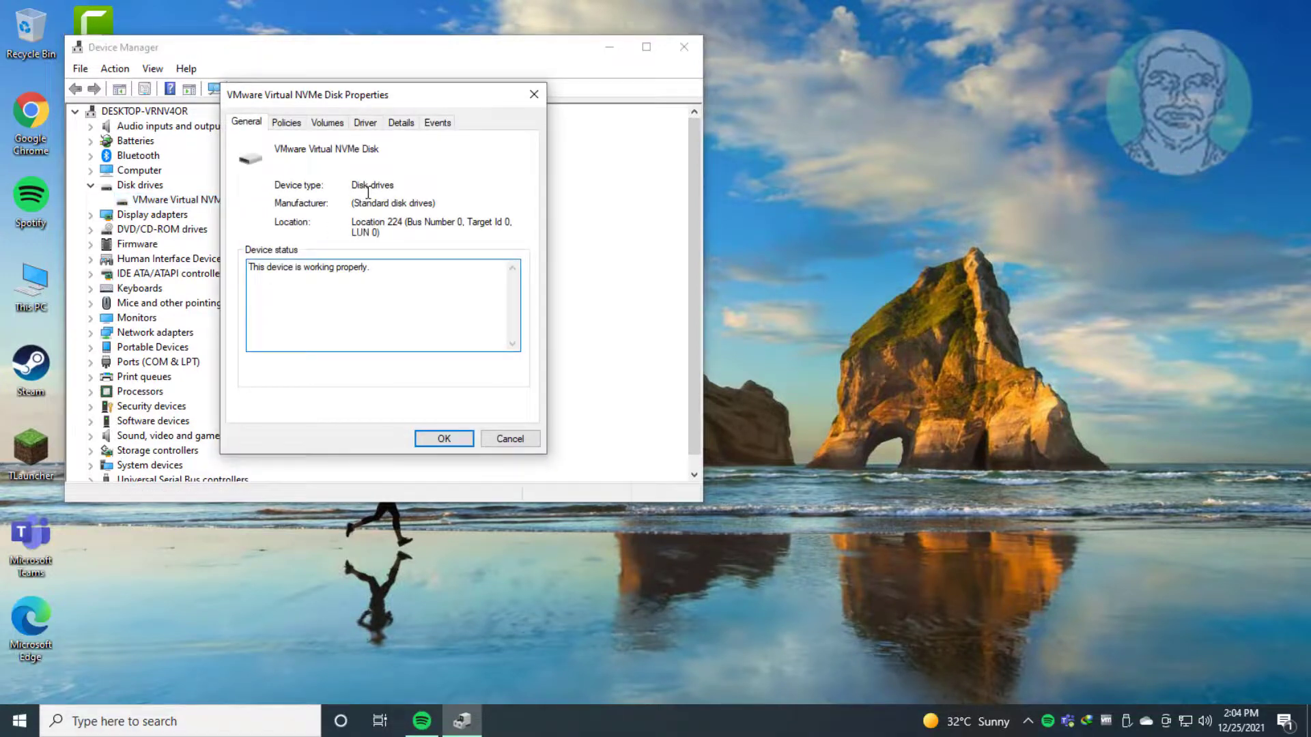
pyautogui.click(286, 122)
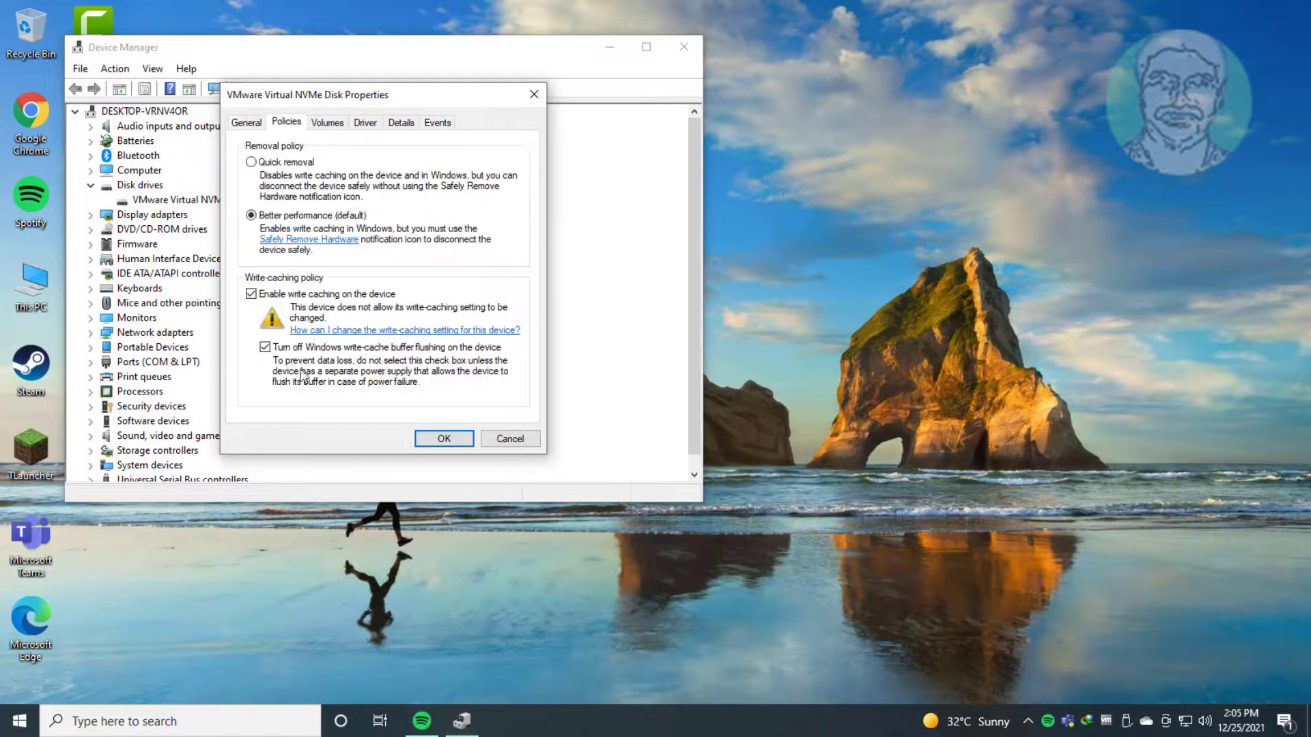
pyautogui.click(251, 294)
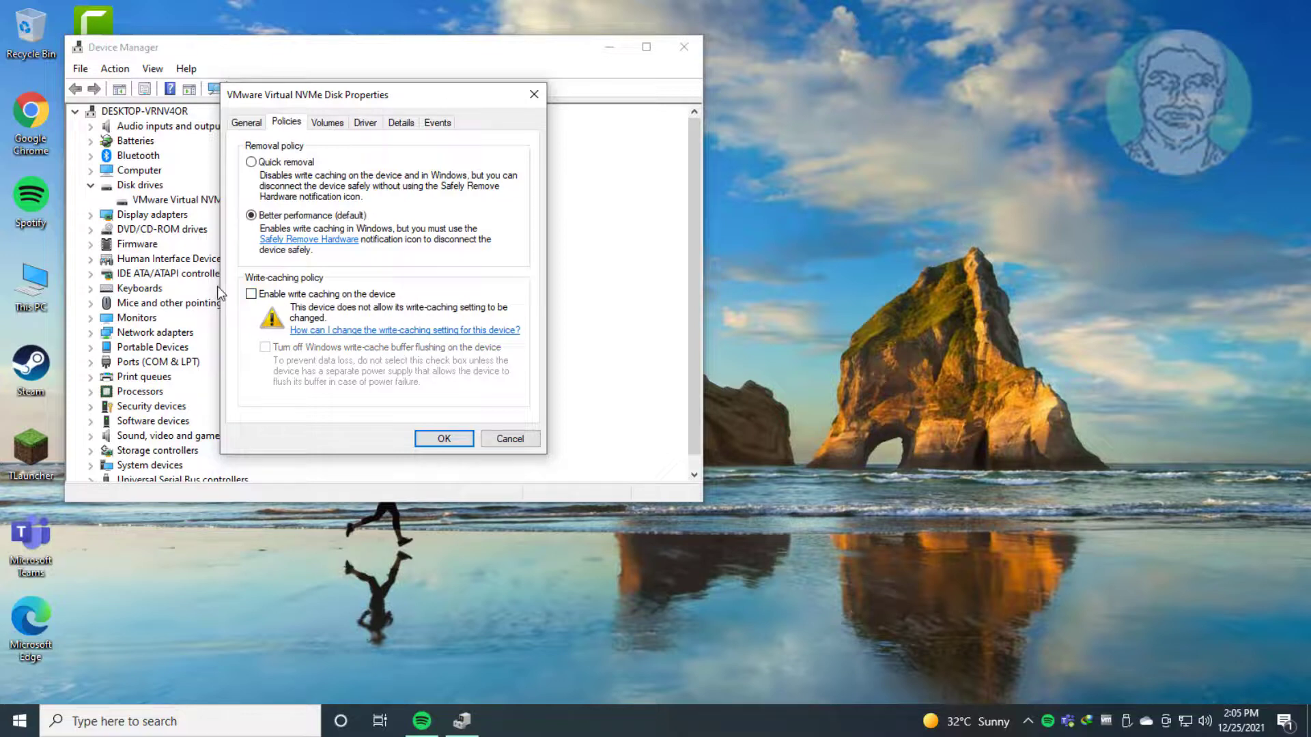
pyautogui.click(441, 438)
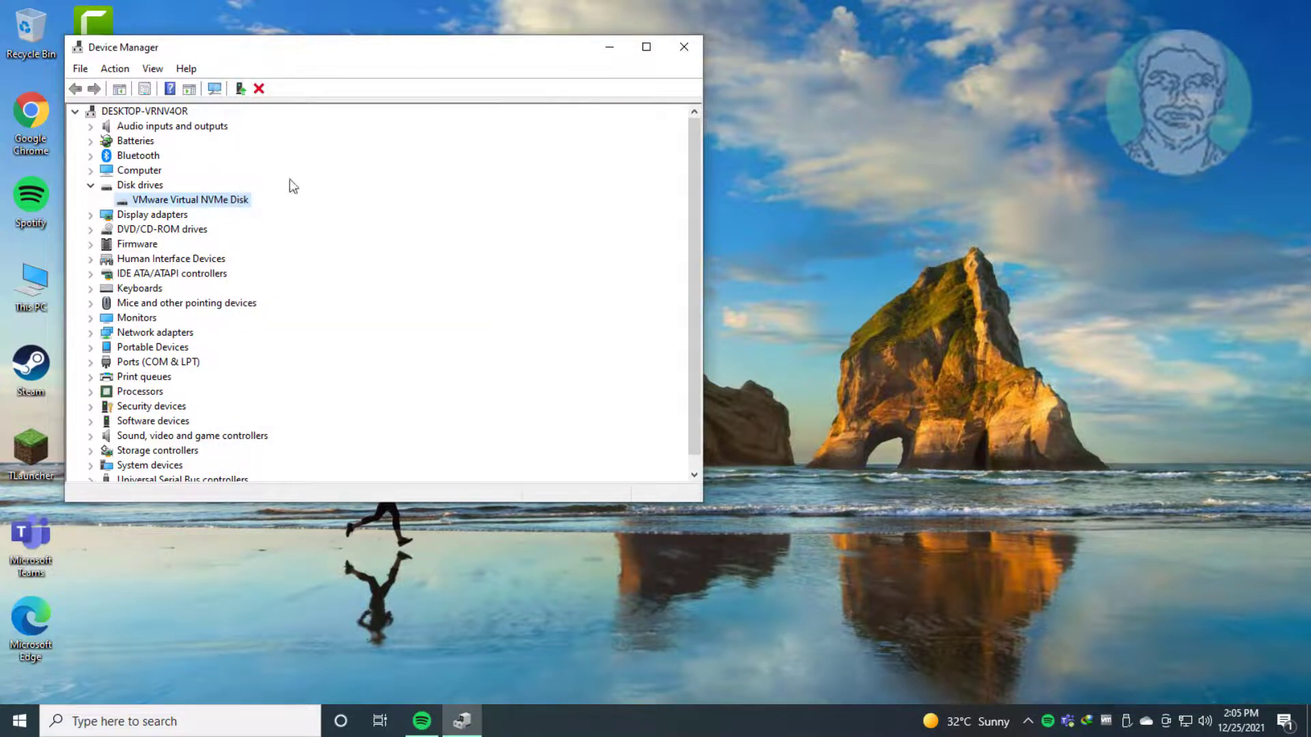
# Step: Close Device Manager and restart the PC from the Start menu's power options
pyautogui.click(686, 52)
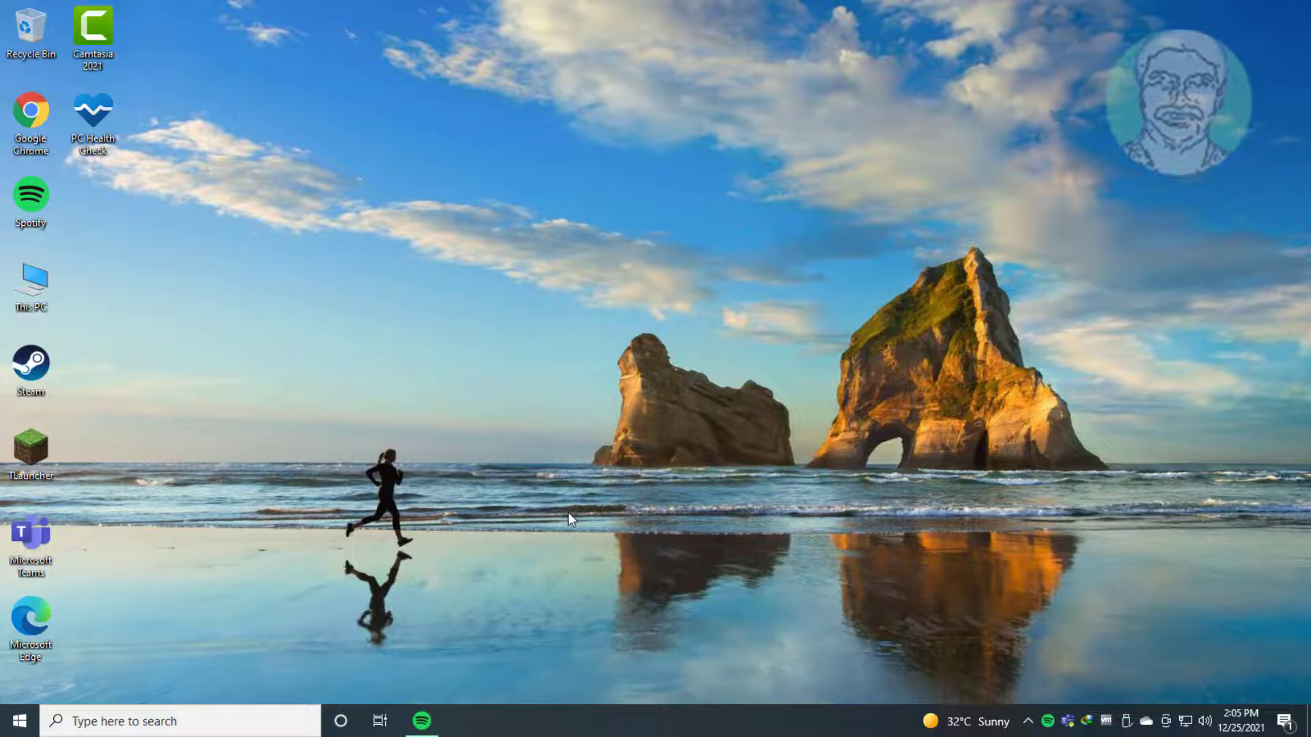
pyautogui.click(19, 721)
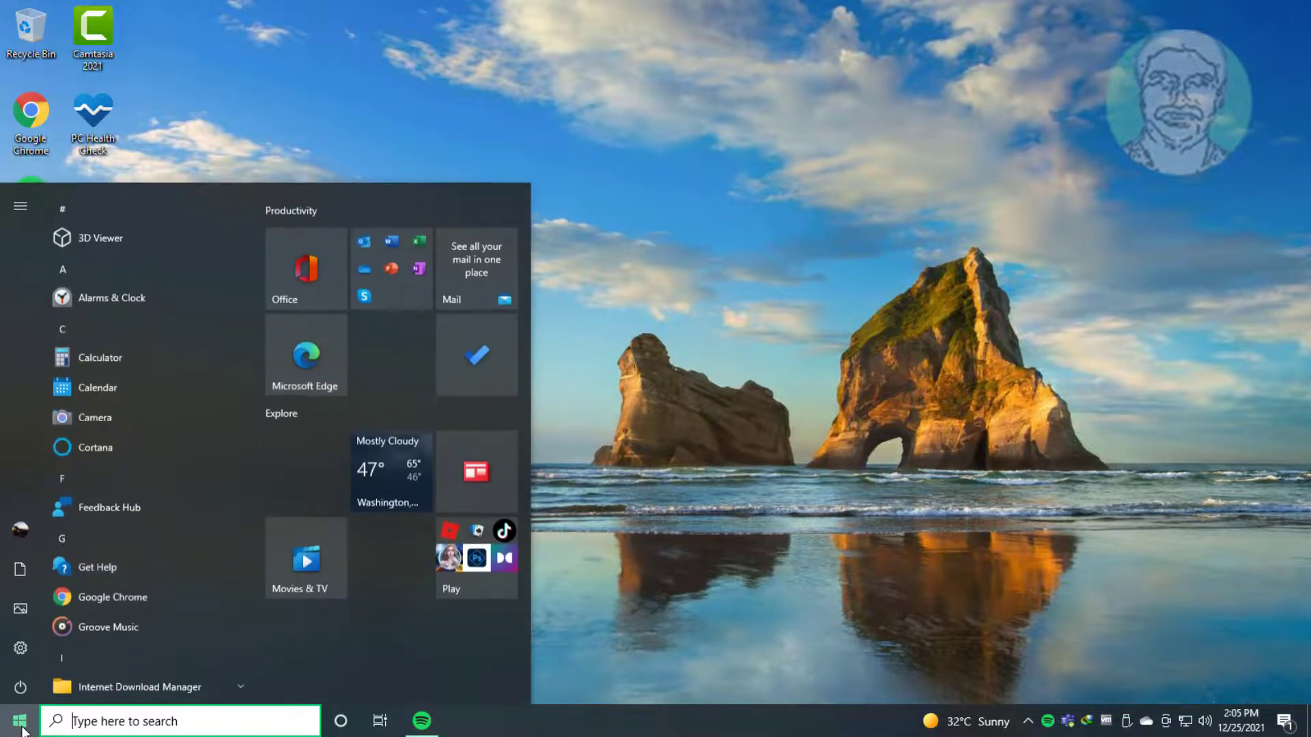
pyautogui.click(30, 683)
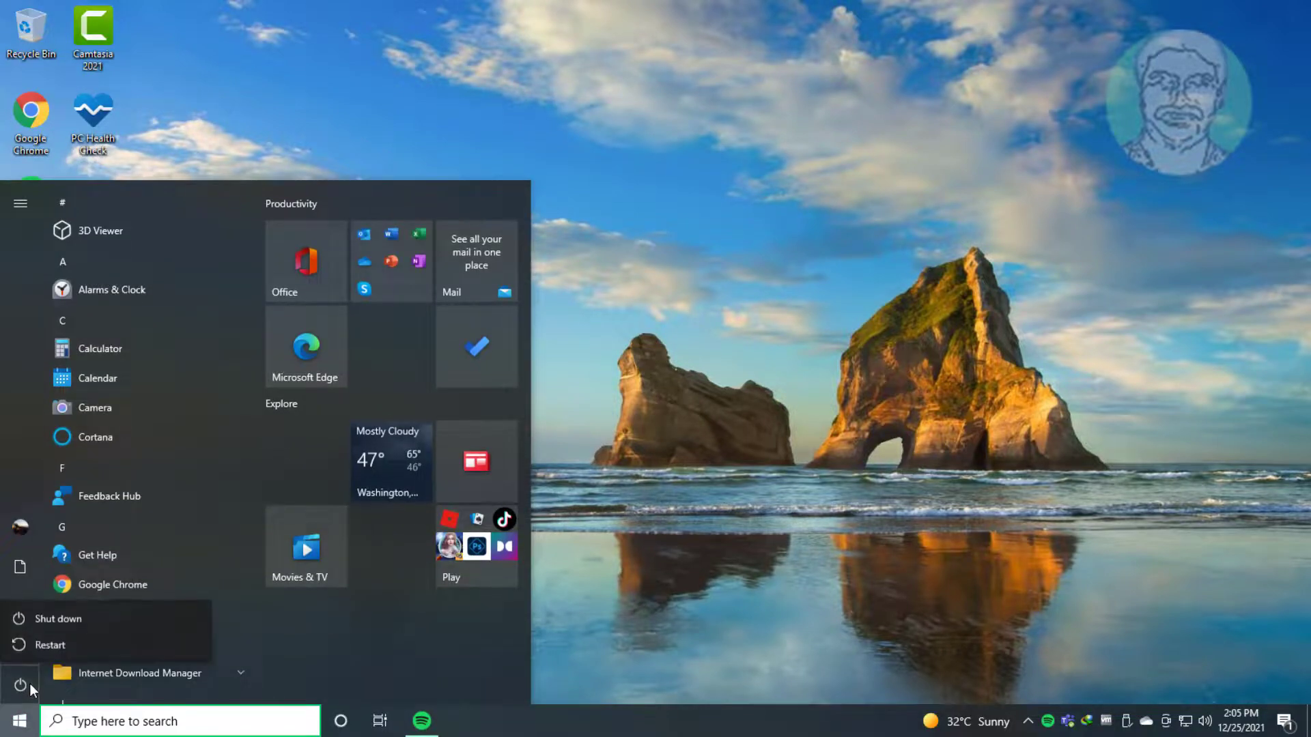
pyautogui.click(47, 649)
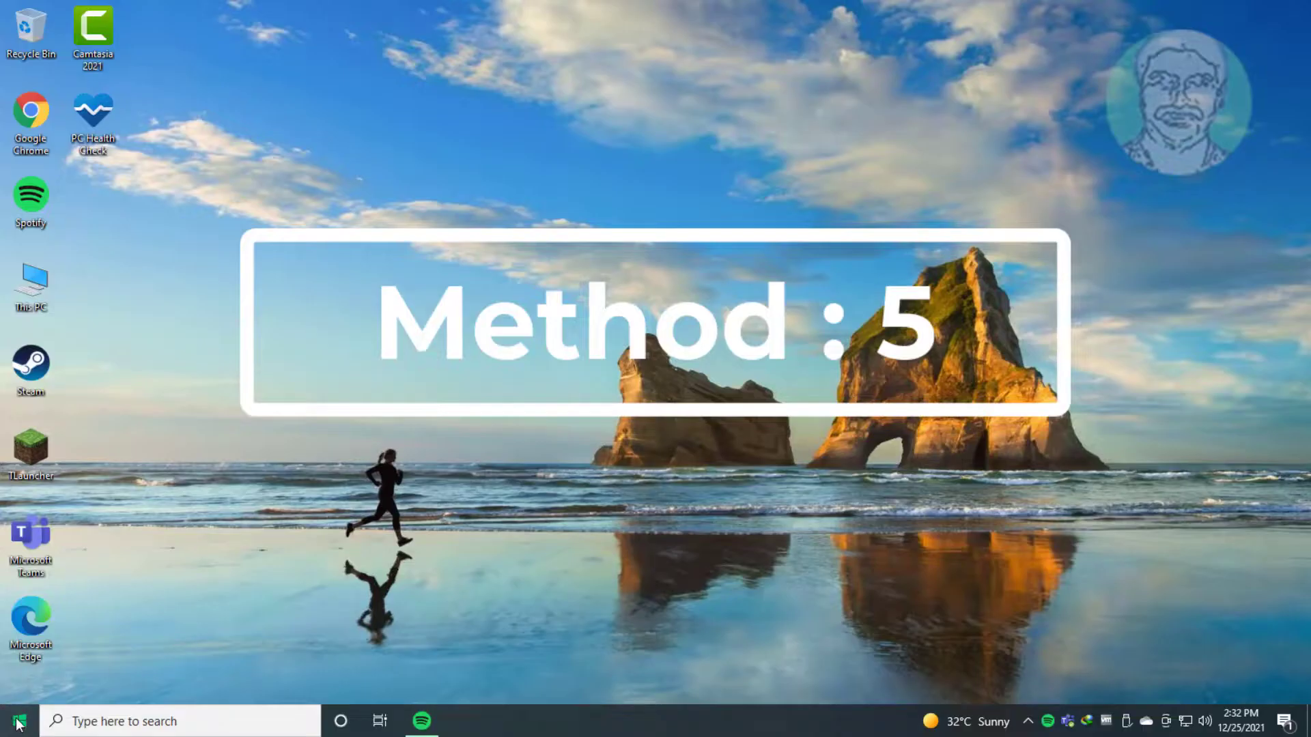
# Step: Go from Start to Settings > Update & Security > Recovery, where Reset this PC is offered
pyautogui.click(18, 723)
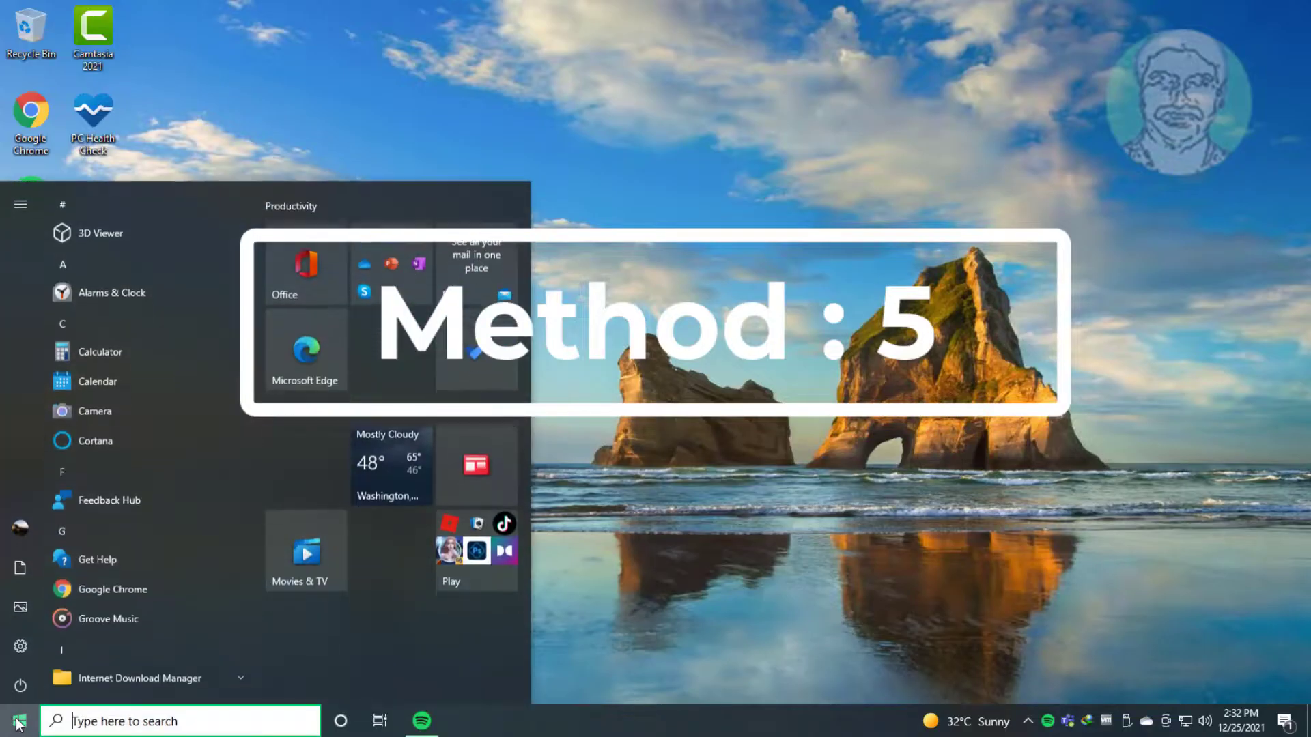
pyautogui.click(19, 648)
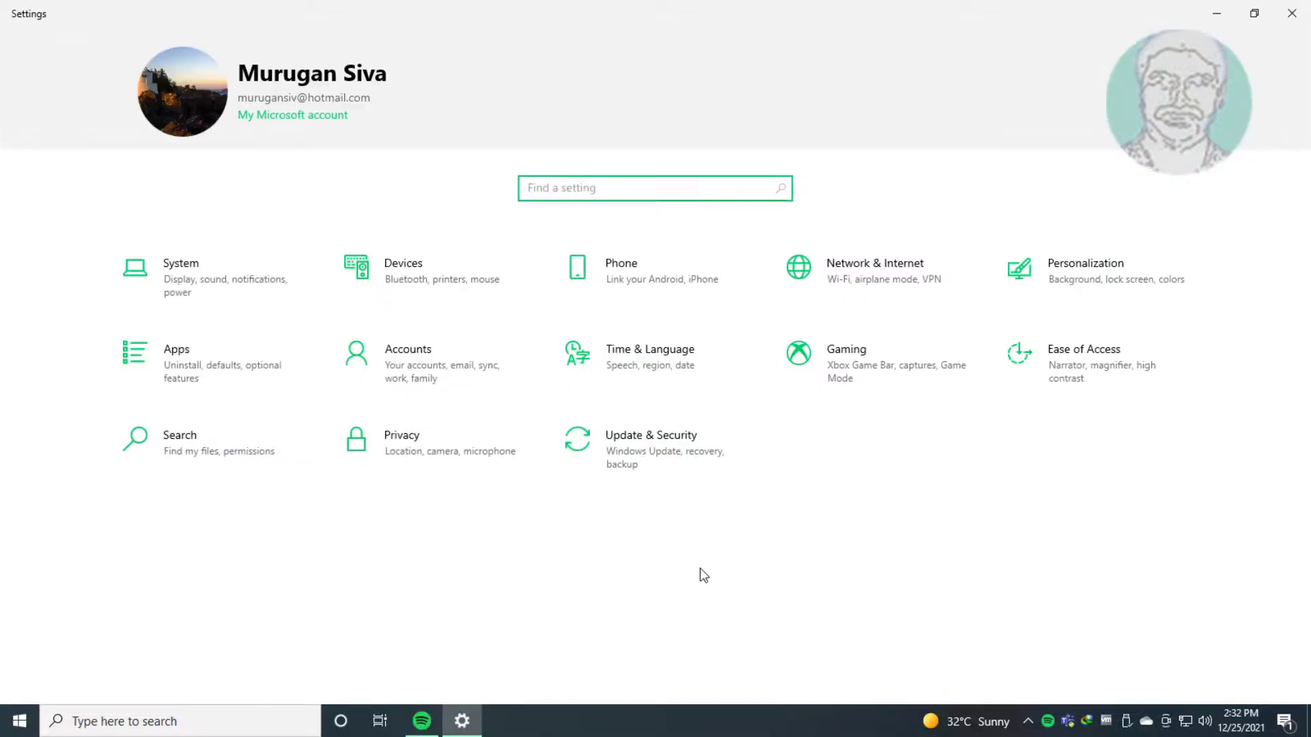
pyautogui.click(632, 446)
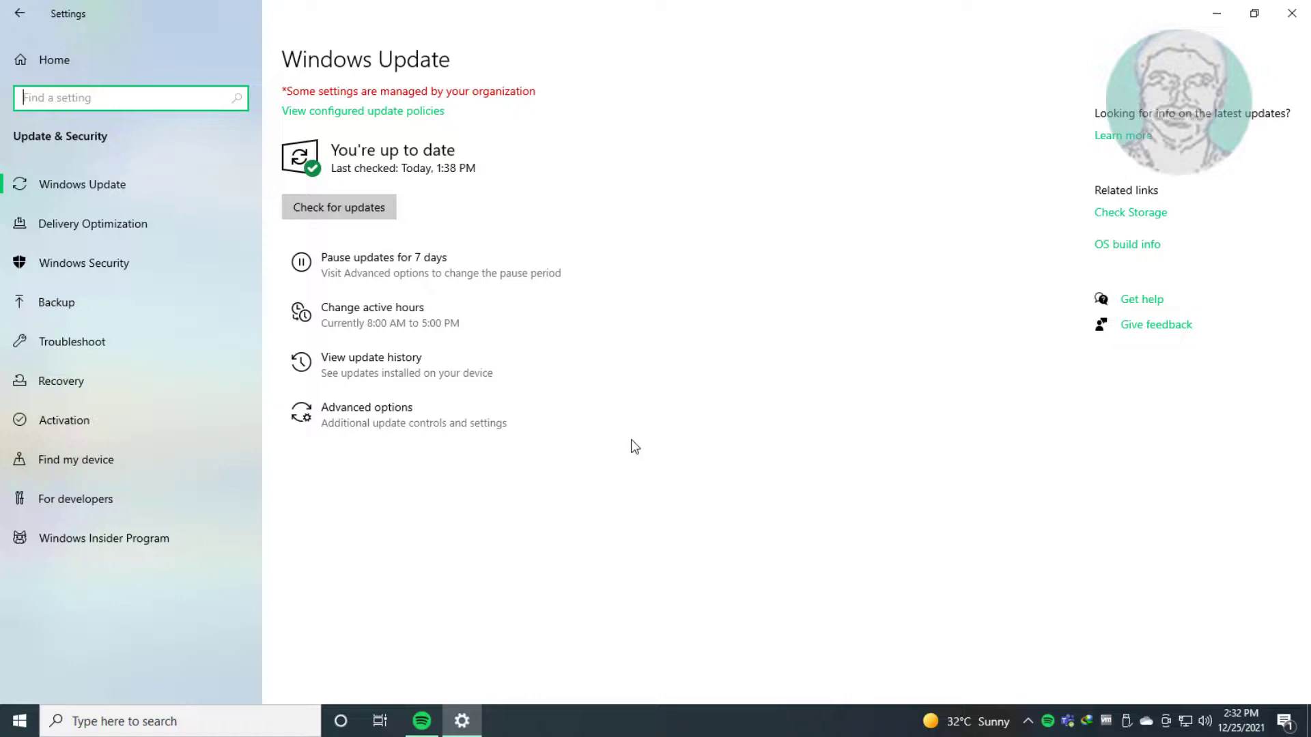
pyautogui.click(64, 387)
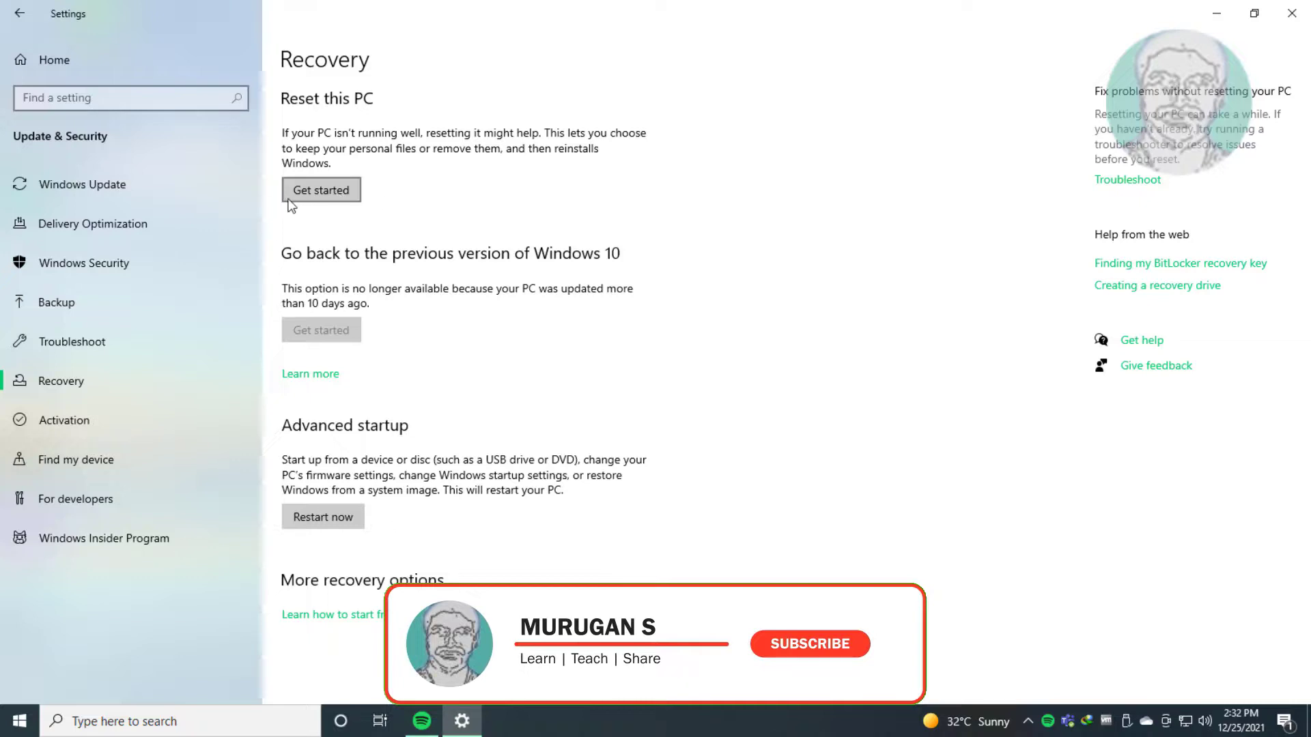
# Step: Start Reset this PC choosing Keep my files and Cloud download, then continue
pyautogui.click(312, 201)
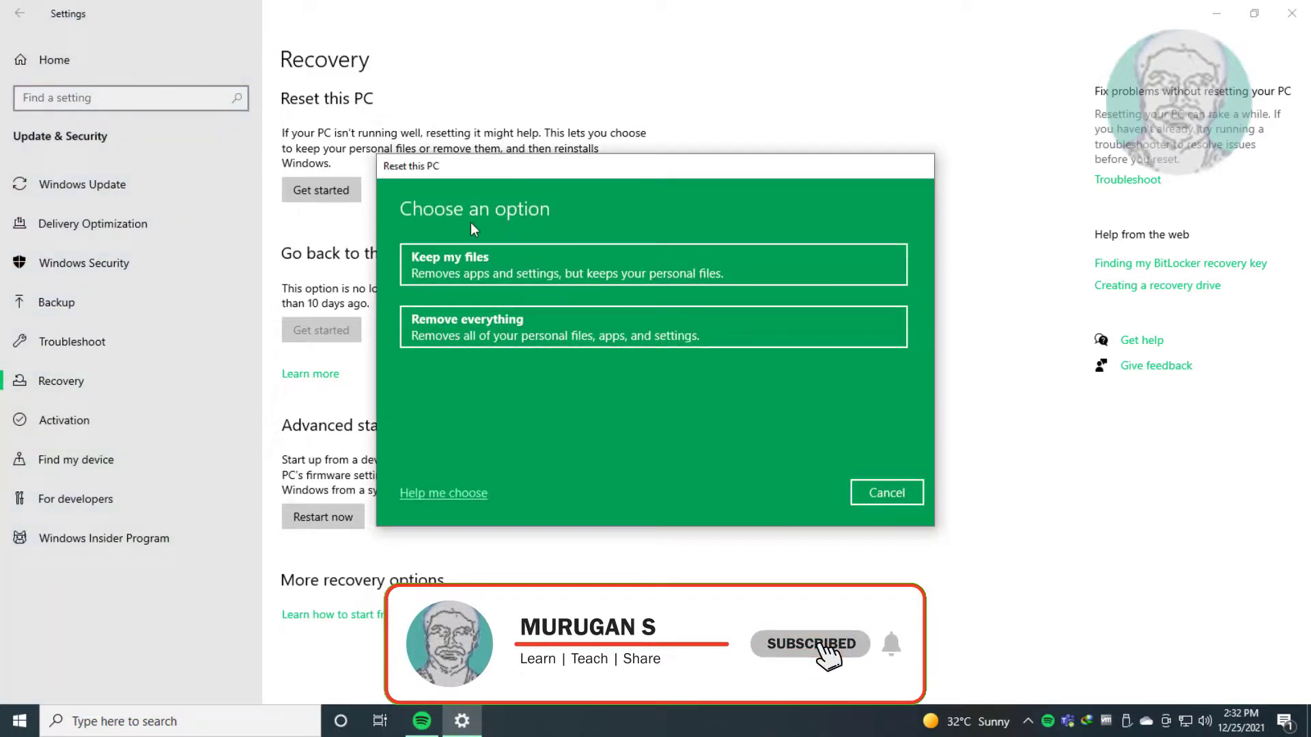
pyautogui.click(597, 271)
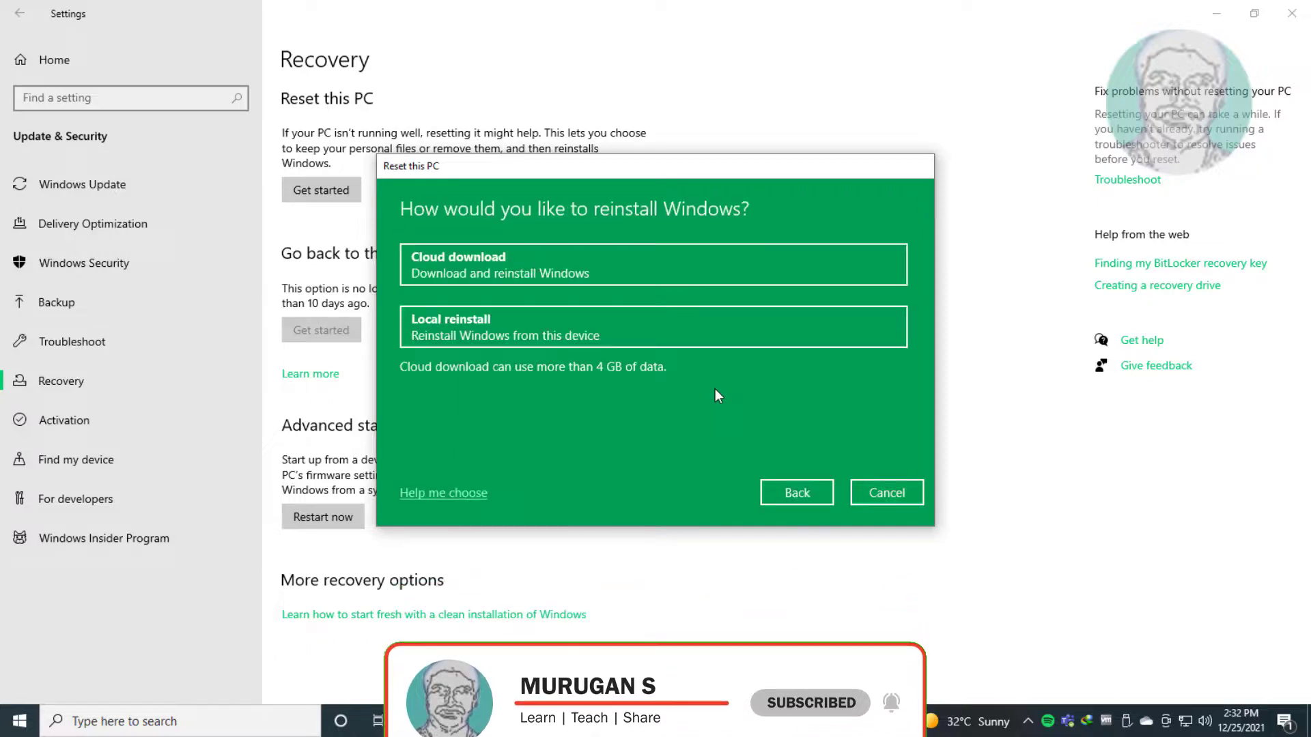
pyautogui.click(512, 272)
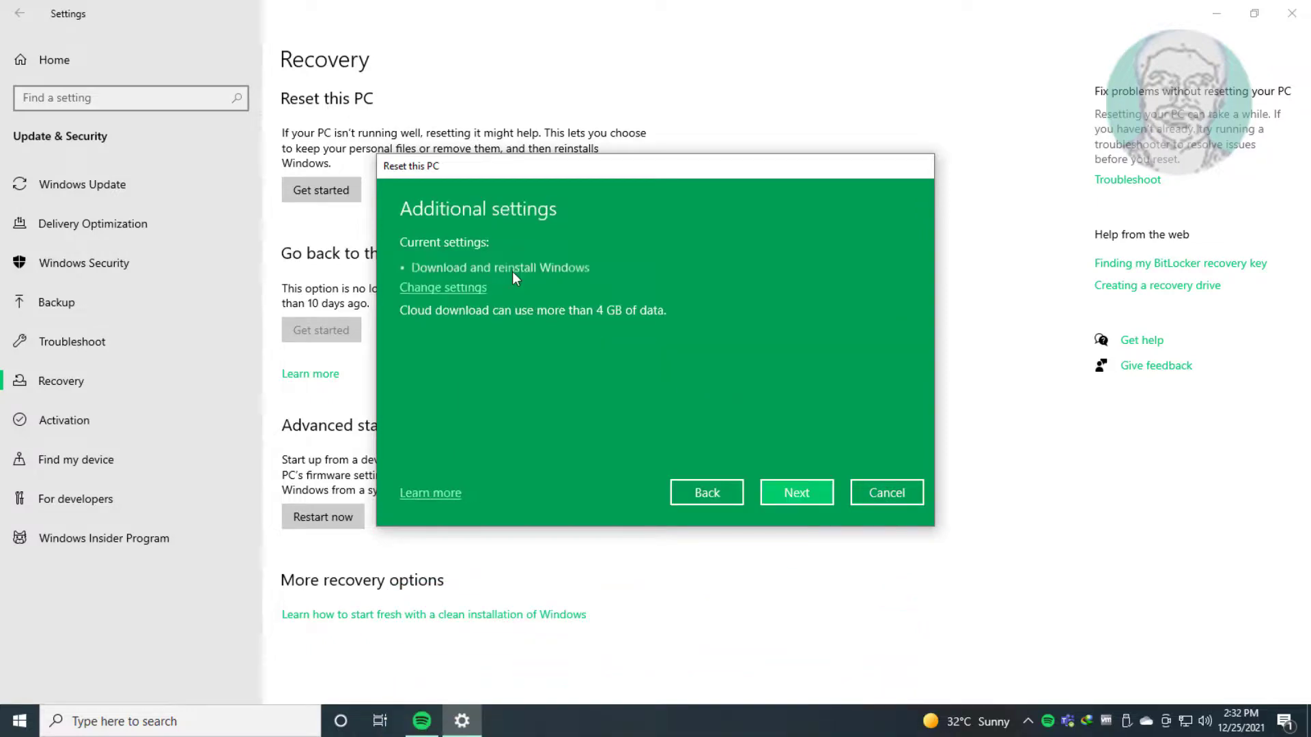
pyautogui.click(795, 502)
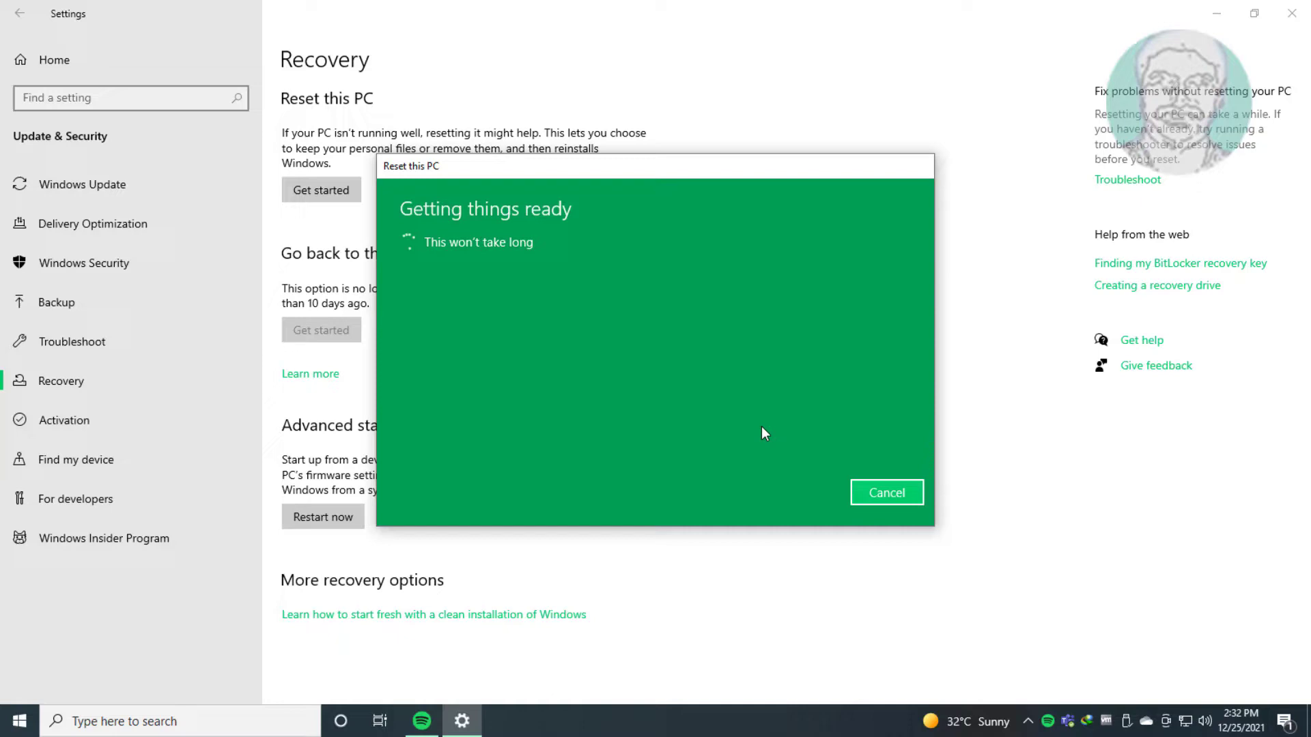